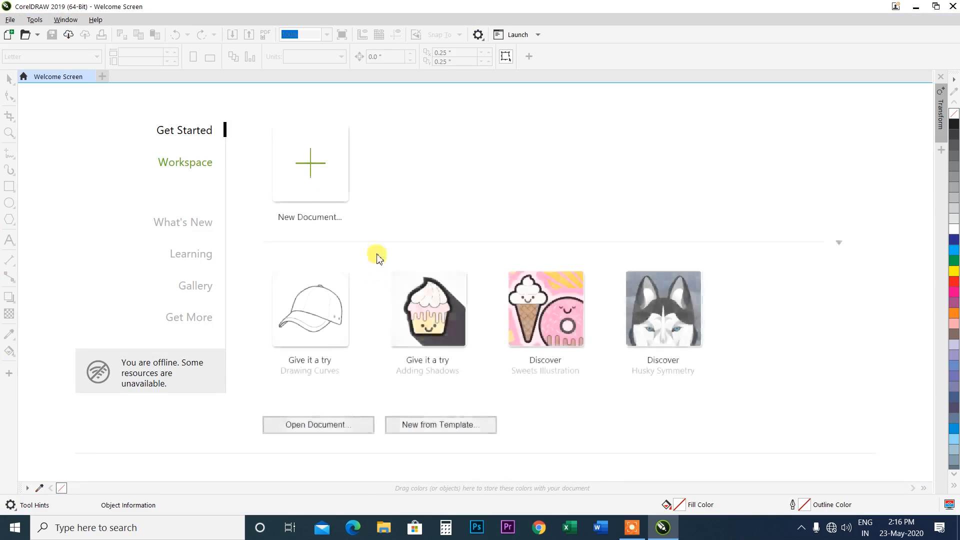
- Create a new blank Letter-size document in CMYK mode and activate the Attract and Repel tool
left_click(315, 171)
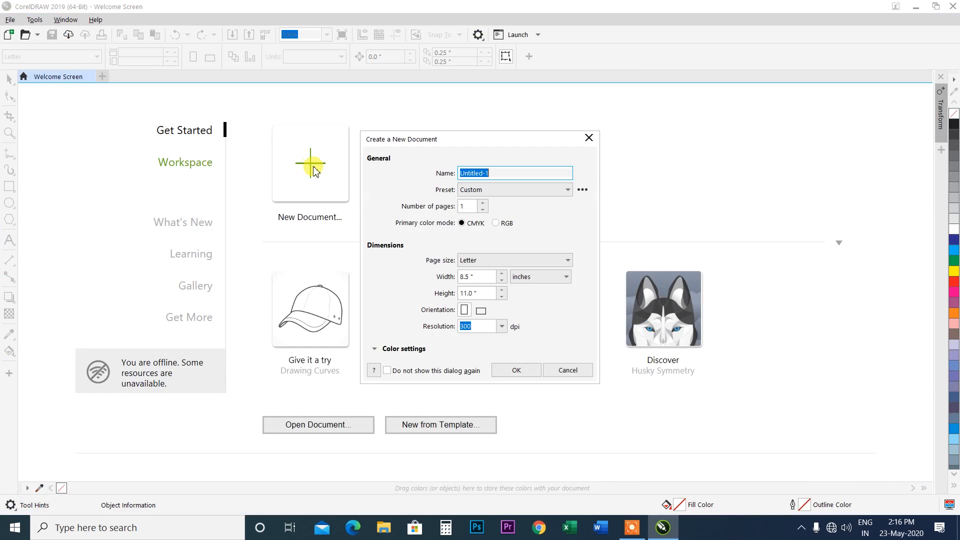
left_click(515, 370)
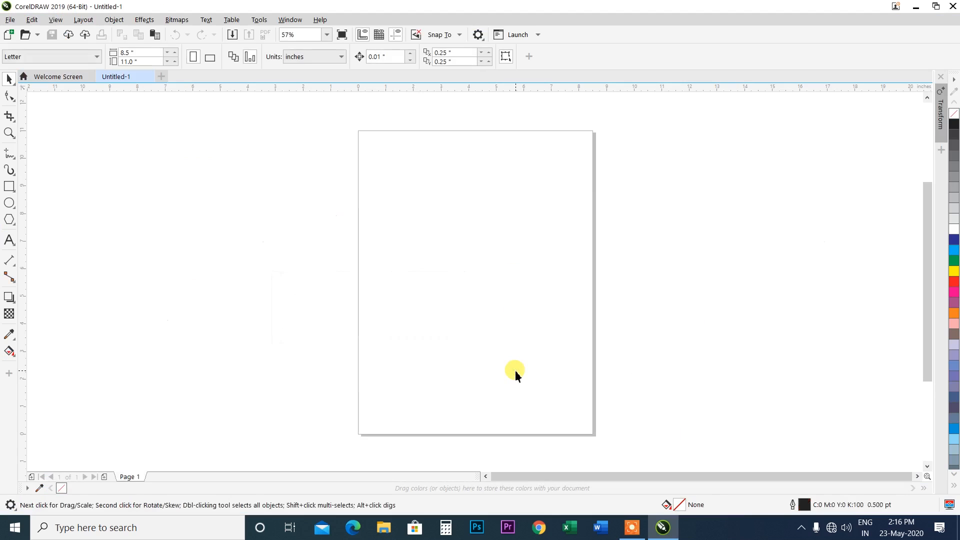
left_click(15, 103)
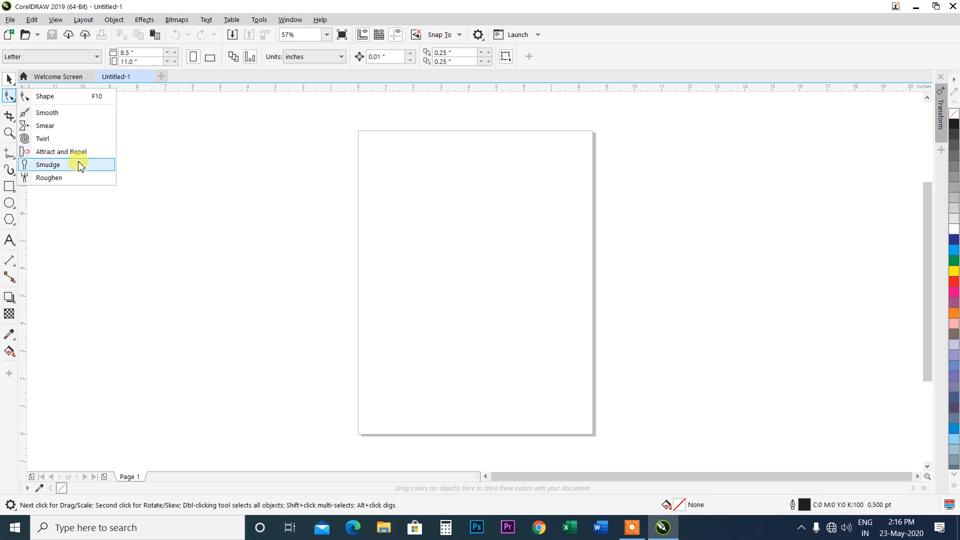
left_click(52, 155)
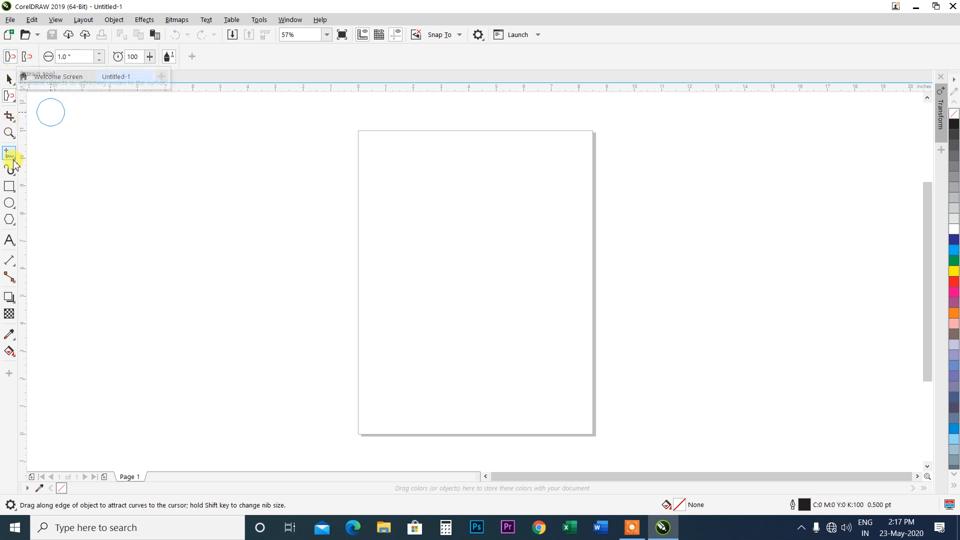
- Draw a rectangle about 10.07 by 5.78 inches across the page, with a yellow fill and a dark blue outline
left_click(9, 190)
left_click_drag(362, 190, 640, 350)
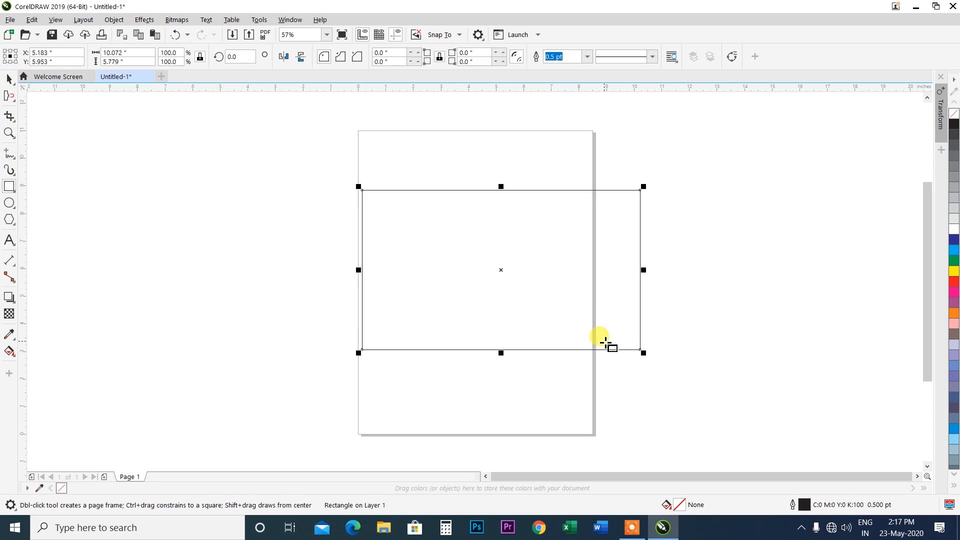
left_click(954, 275)
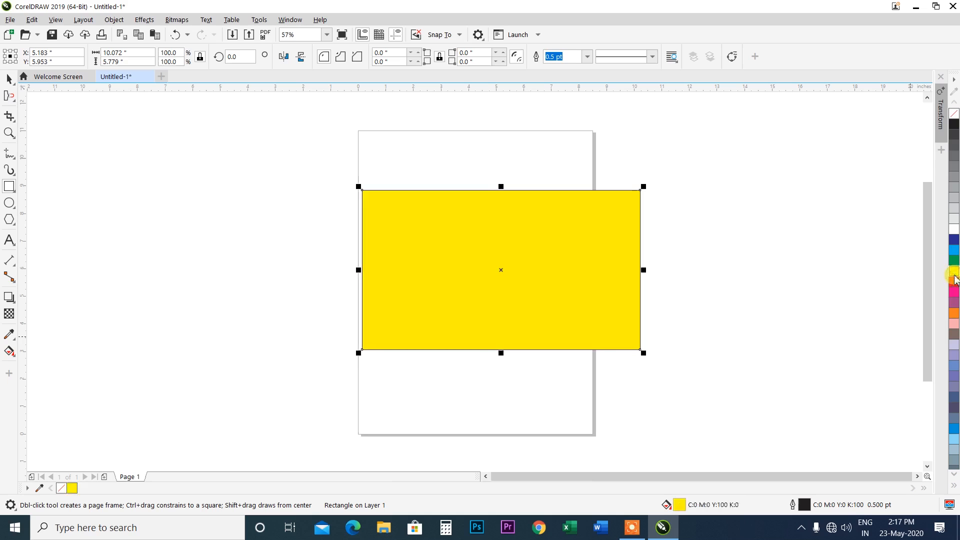
right_click(954, 244)
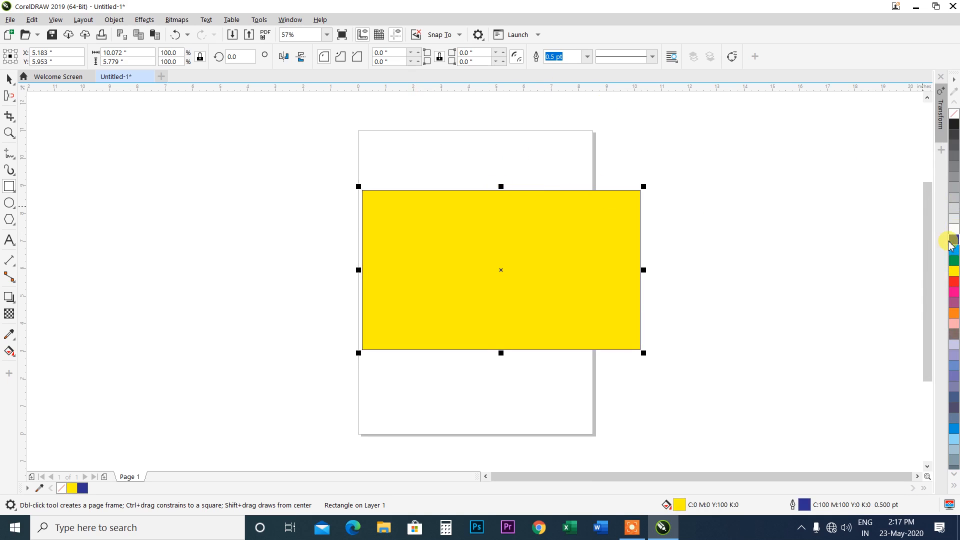
- Set the rectangle's outline width to 10 pt
left_click(588, 58)
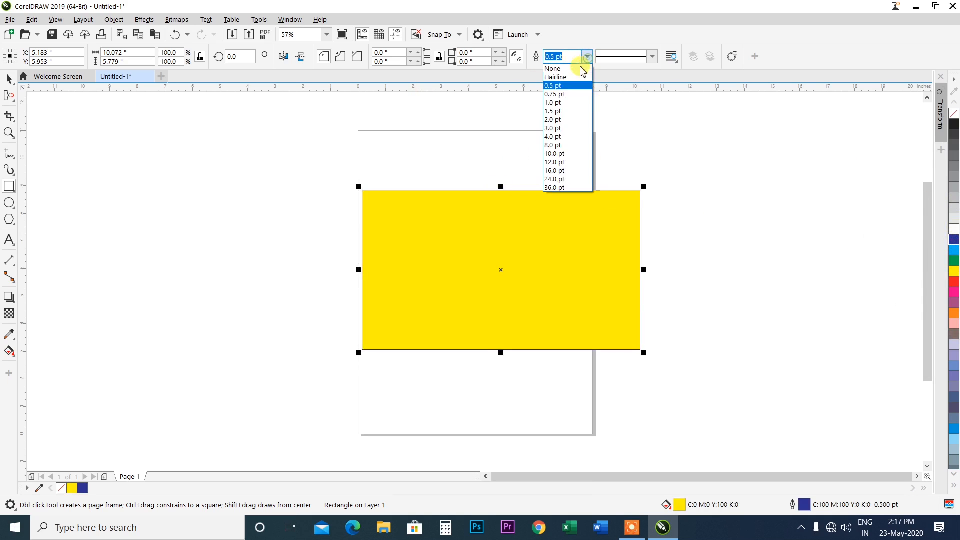
left_click(562, 167)
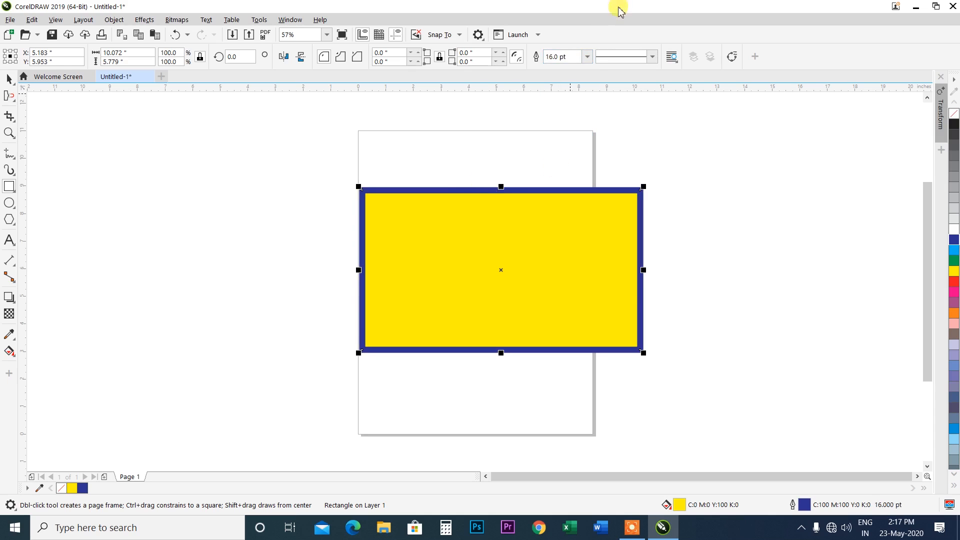
left_click(588, 57)
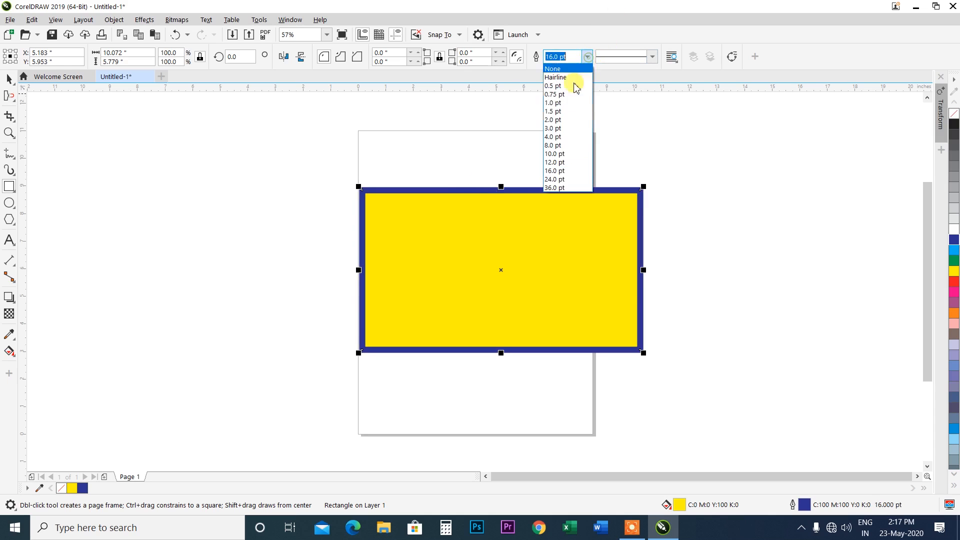
left_click(556, 153)
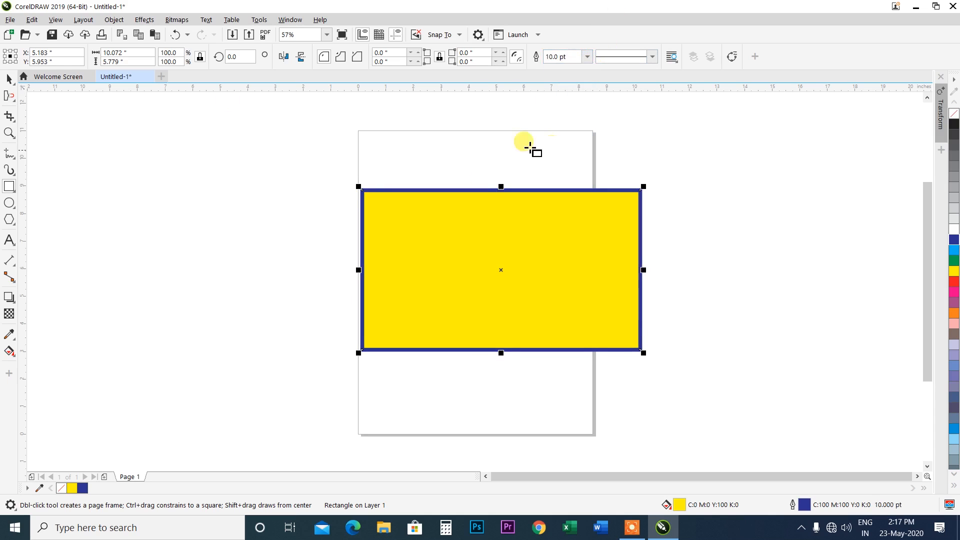
- Activate the Attract and Repel tool with a nib size of 2 inches and a rate of 50
left_click(16, 101)
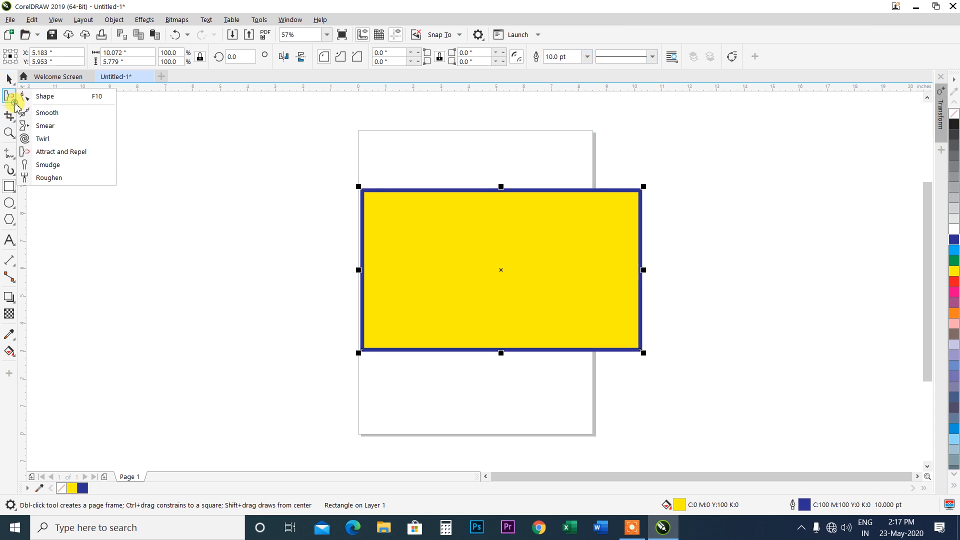
left_click(59, 152)
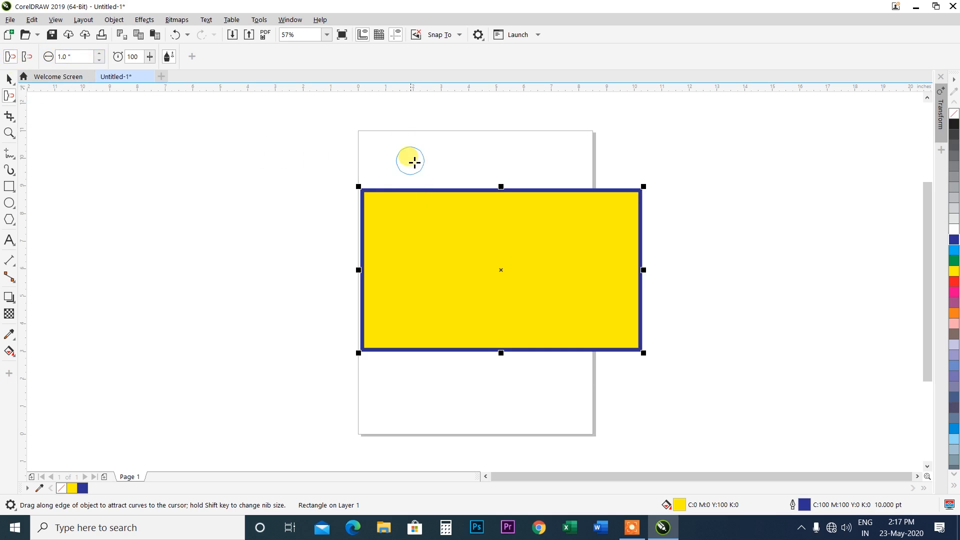
left_click(67, 57)
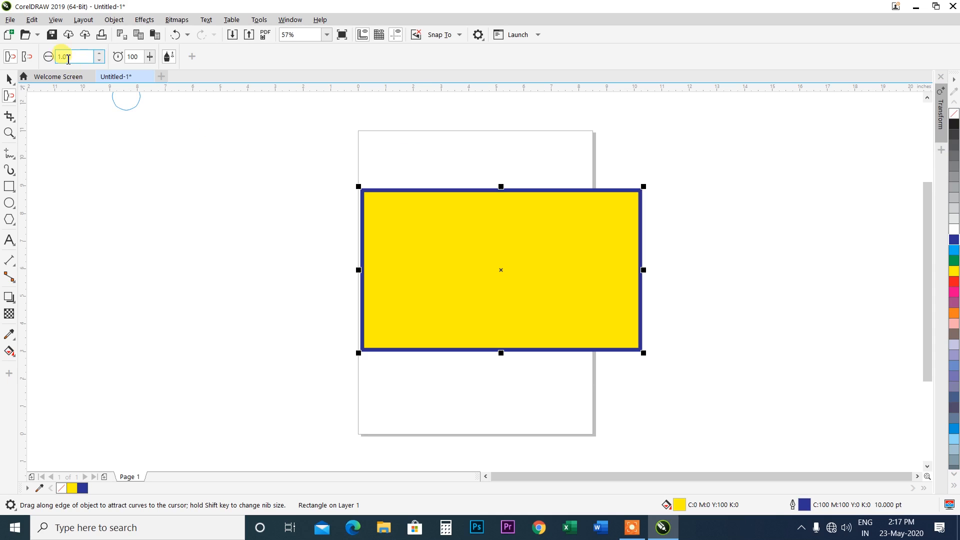
type("2")
key("Return")
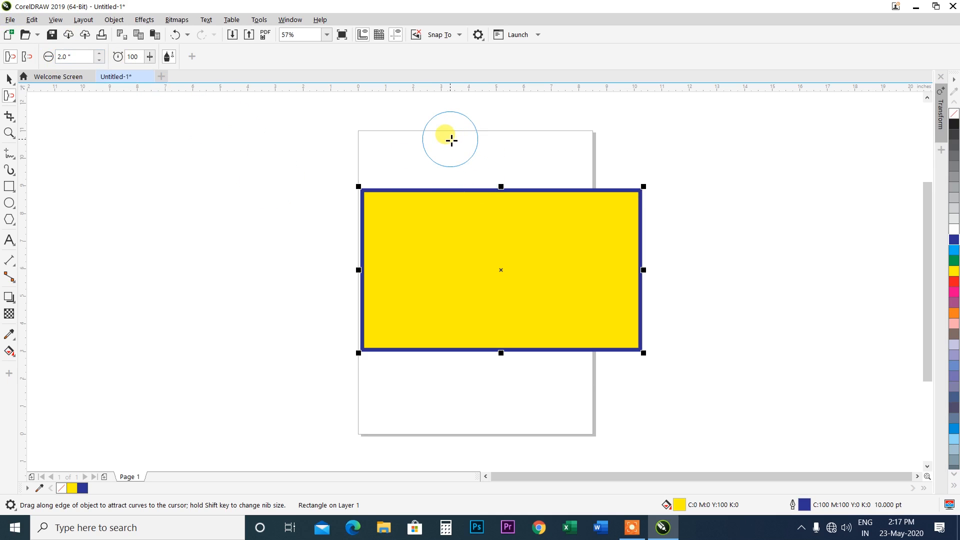
left_click(149, 58)
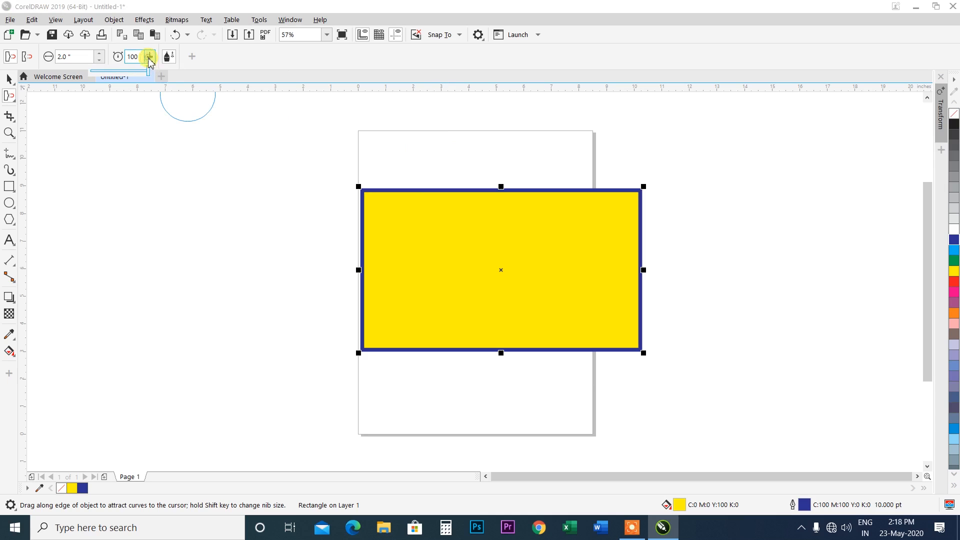
left_click(111, 67)
type("50")
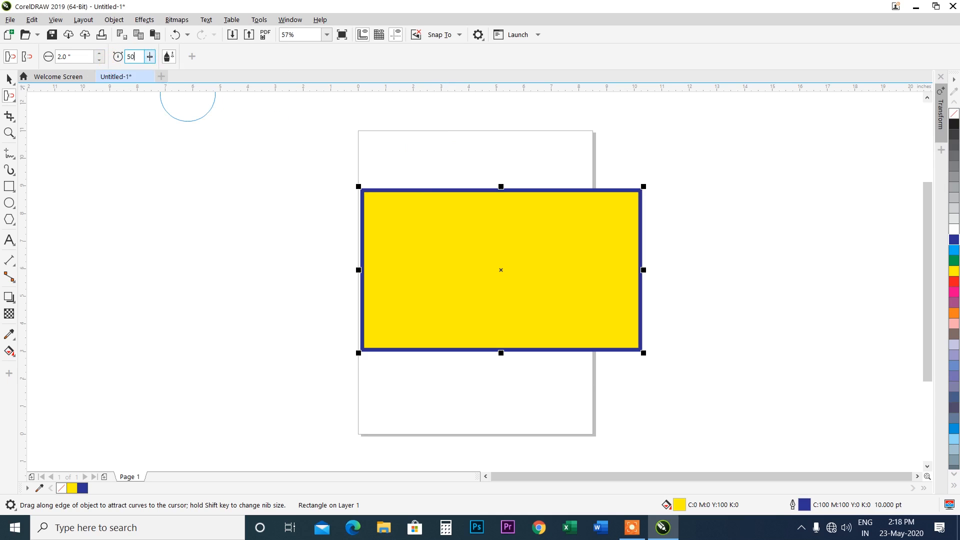
key("Return")
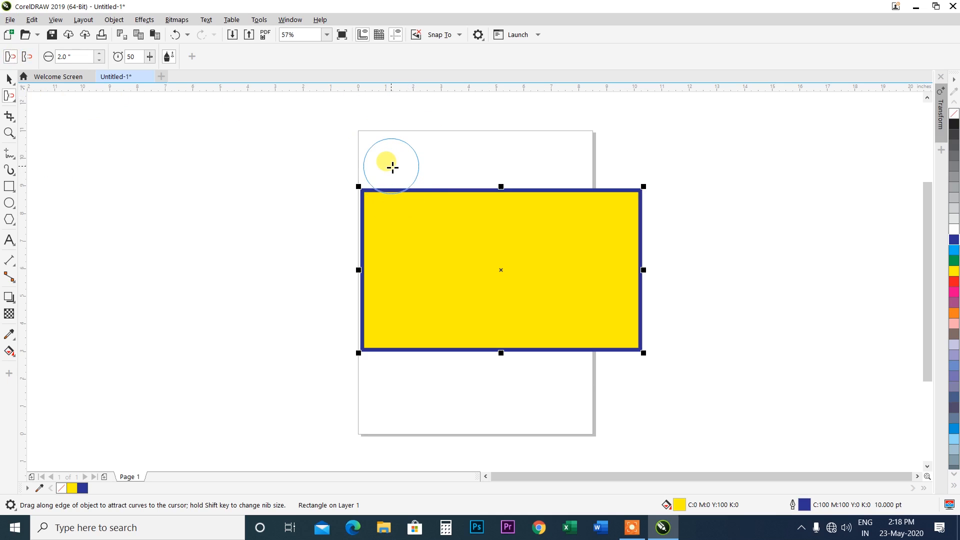
- Try the Attract tool on the rectangle, pulling its upper edge down into the shape at several places
left_click_drag(390, 173, 395, 306)
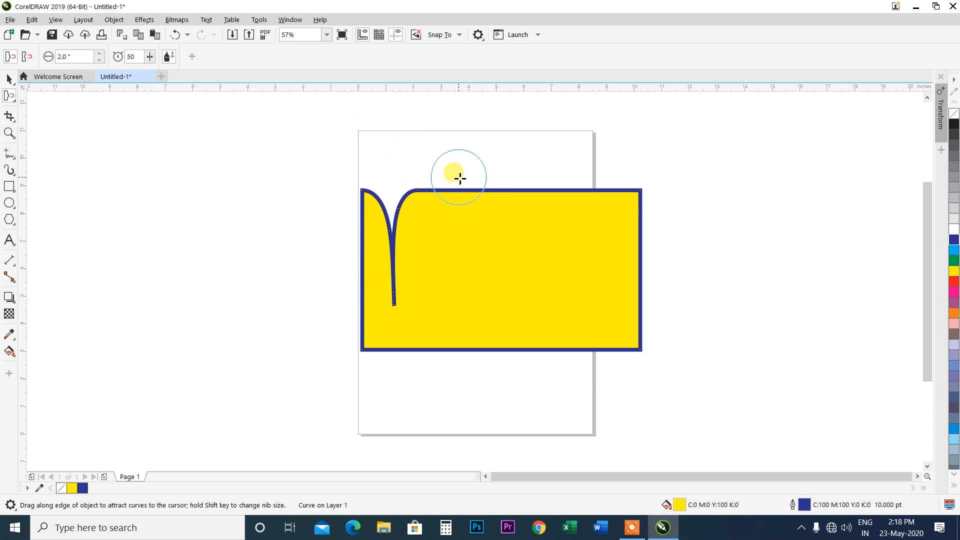
left_click_drag(458, 193, 460, 272)
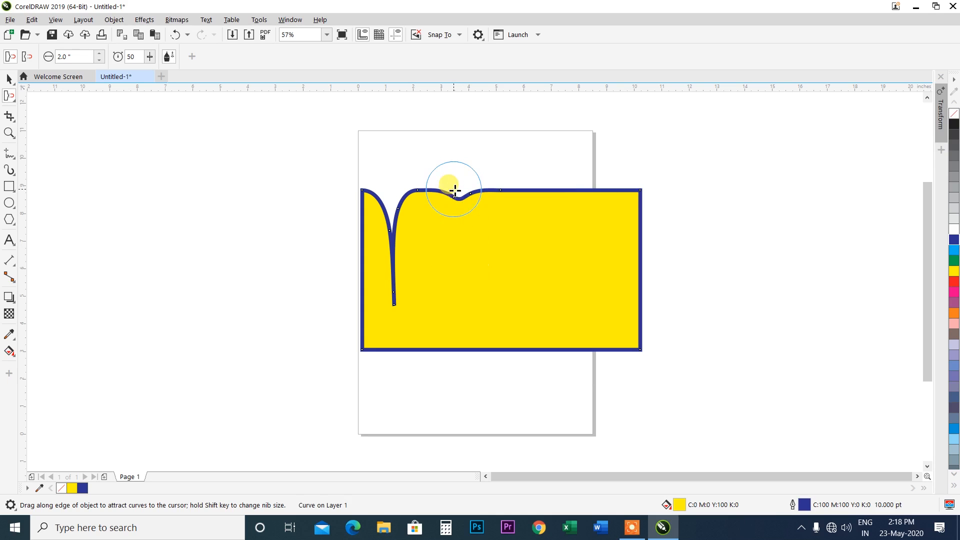
left_click_drag(501, 163, 512, 275)
left_click_drag(509, 188, 517, 283)
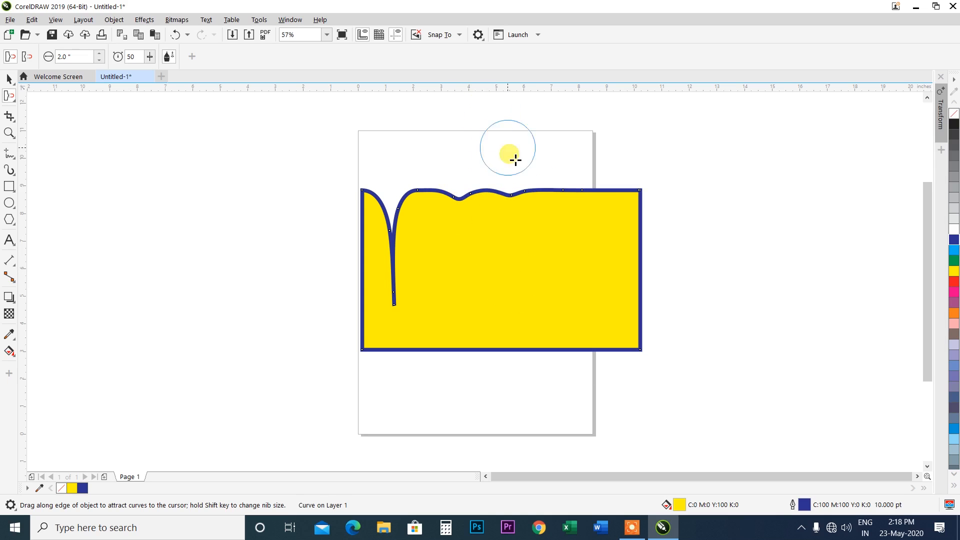
left_click_drag(538, 185, 544, 333)
left_click(491, 195)
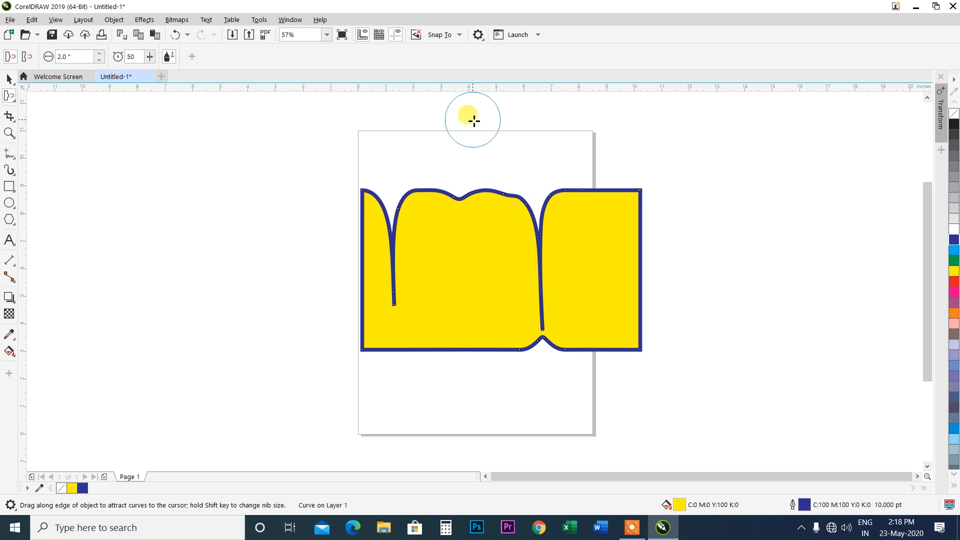
- Undo all the attract strokes to restore the plain rectangle
key("ctrl+z")
key("ctrl+z")
key("ctrl+z")
key("ctrl+z")
key("ctrl+z")
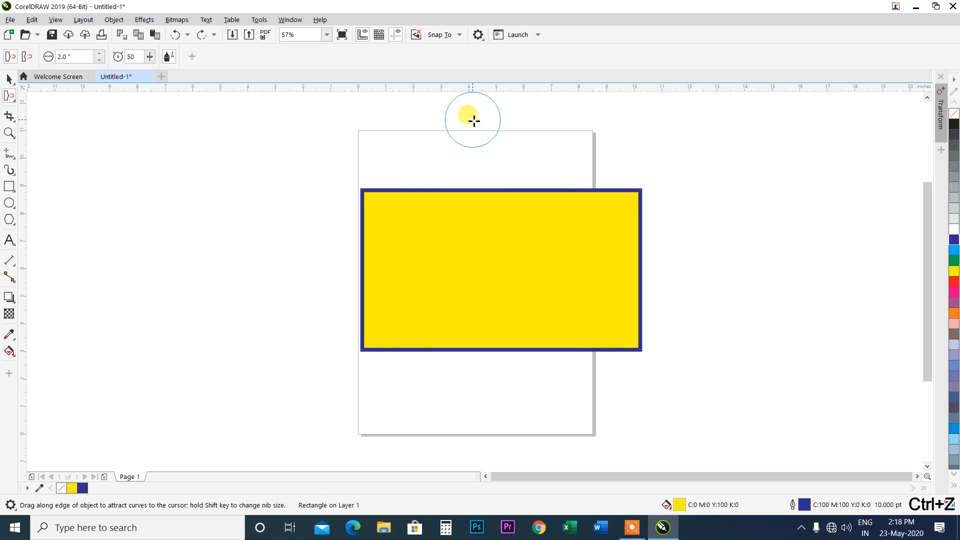
- Set the Attract rate to 100 and pull the rectangle's upper edge down near its left end and at its middle
left_click(147, 57)
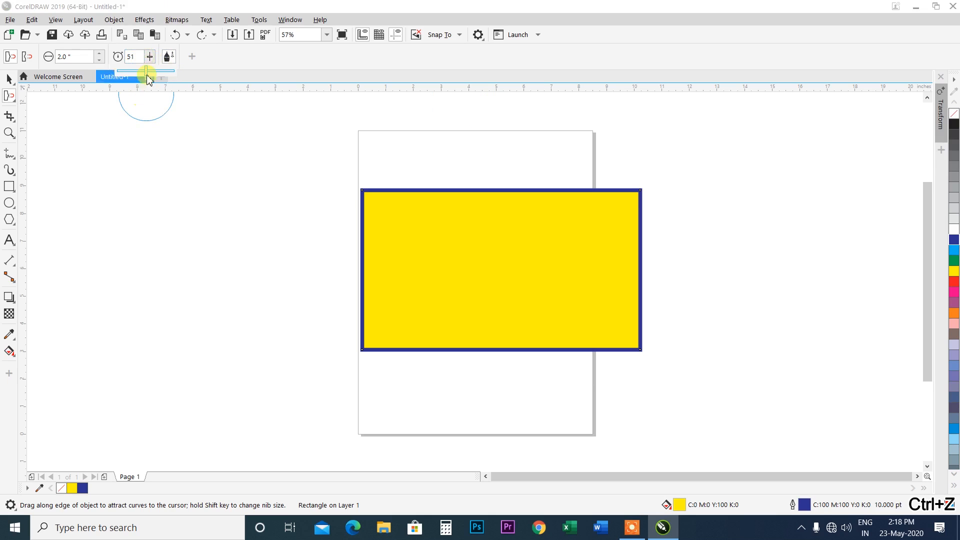
left_click_drag(149, 79, 191, 75)
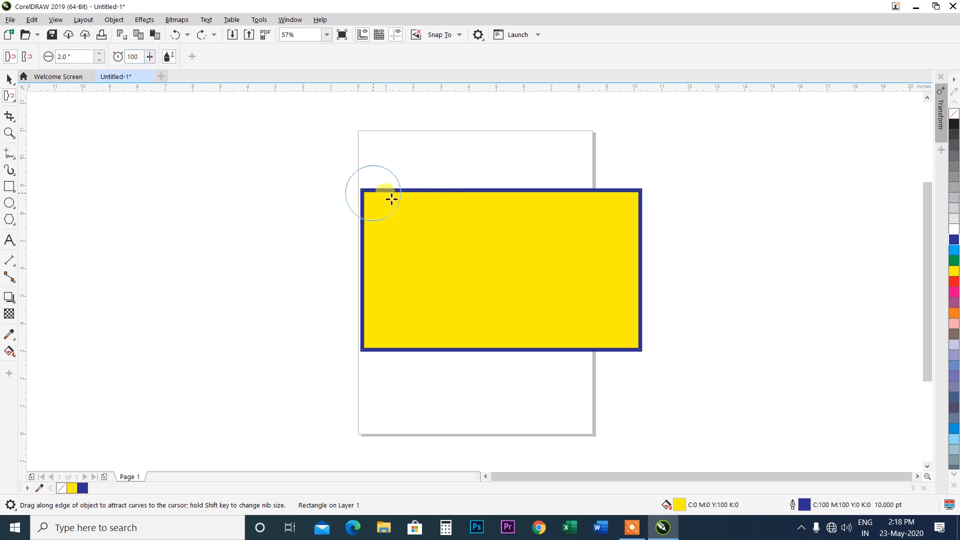
mouse_move(392, 187)
left_mouse_down()
mouse_move(390, 180)
mouse_move(397, 361)
left_mouse_up()
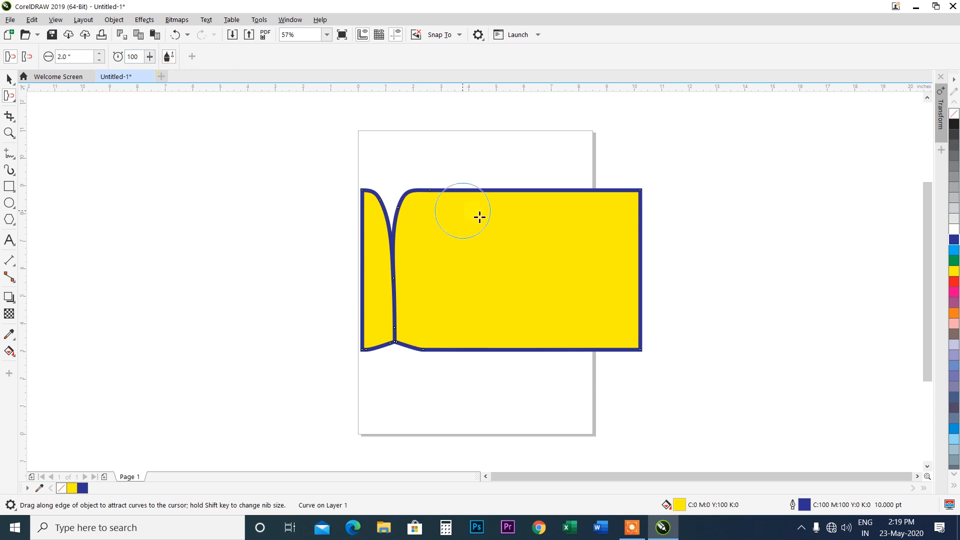
left_click_drag(465, 171, 474, 287)
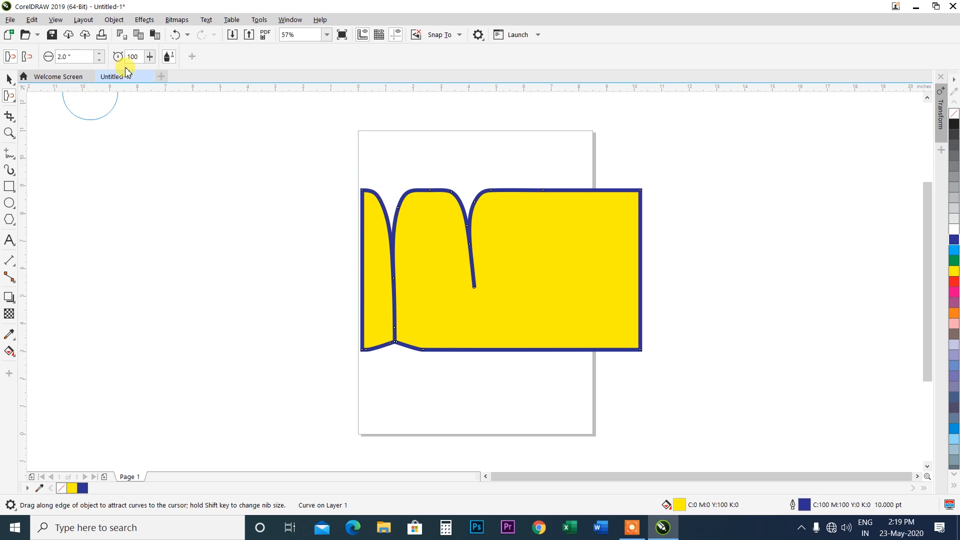
- Undo the two attract strokes made at rate 100
key("ctrl+z")
key("ctrl+z")
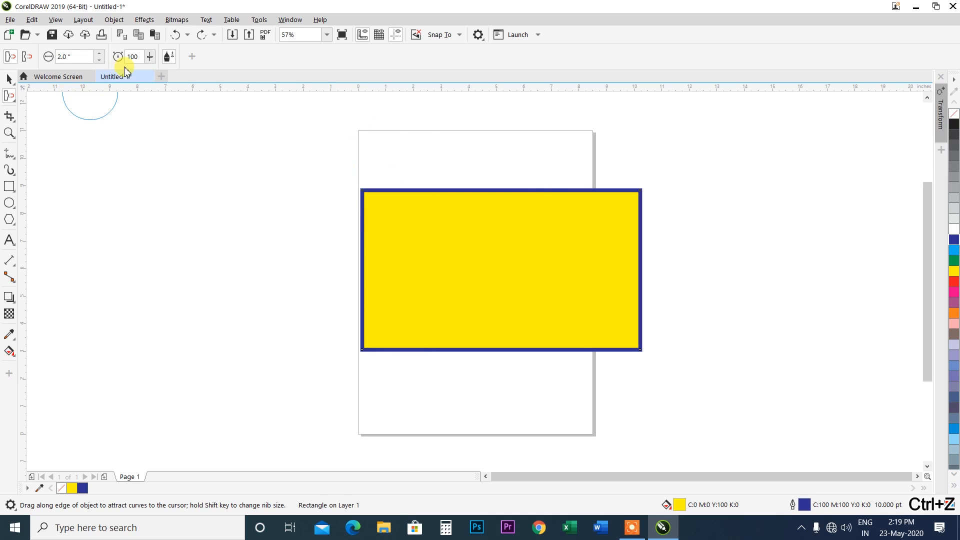
- Push a round notch into the rectangle's upper edge near its left corner using the Repel tool at a rate of 51
left_click(149, 56)
left_click_drag(150, 70, 123, 72)
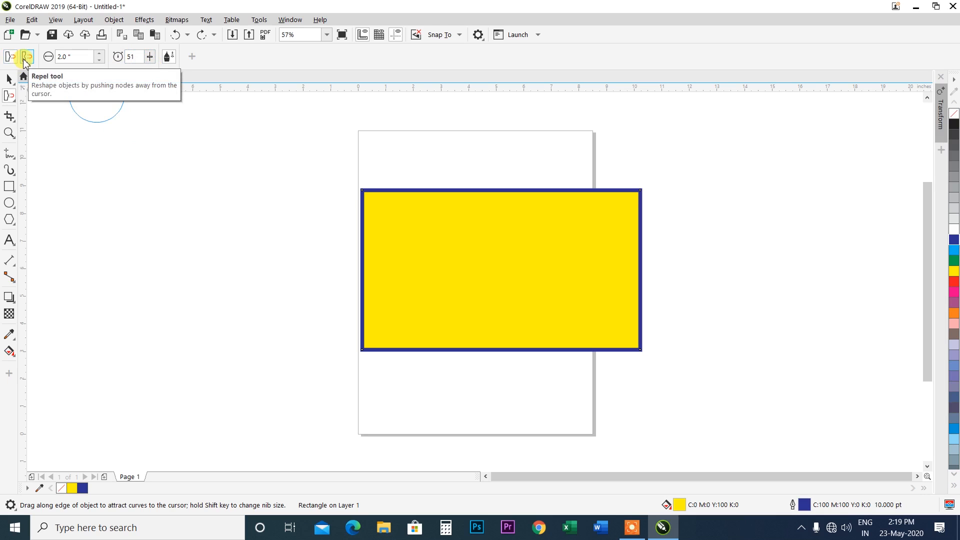
left_click(25, 58)
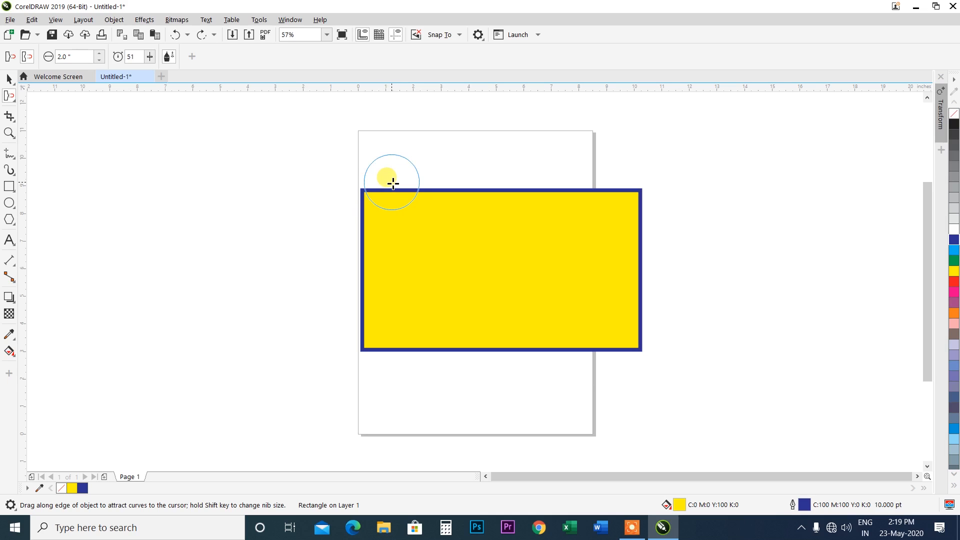
left_click_drag(393, 183, 393, 183)
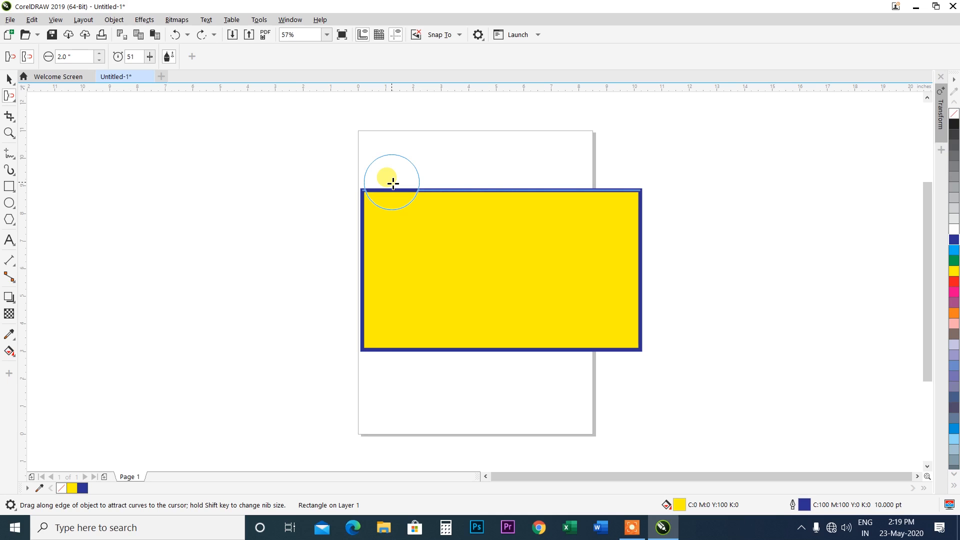
left_click_drag(392, 183, 392, 183)
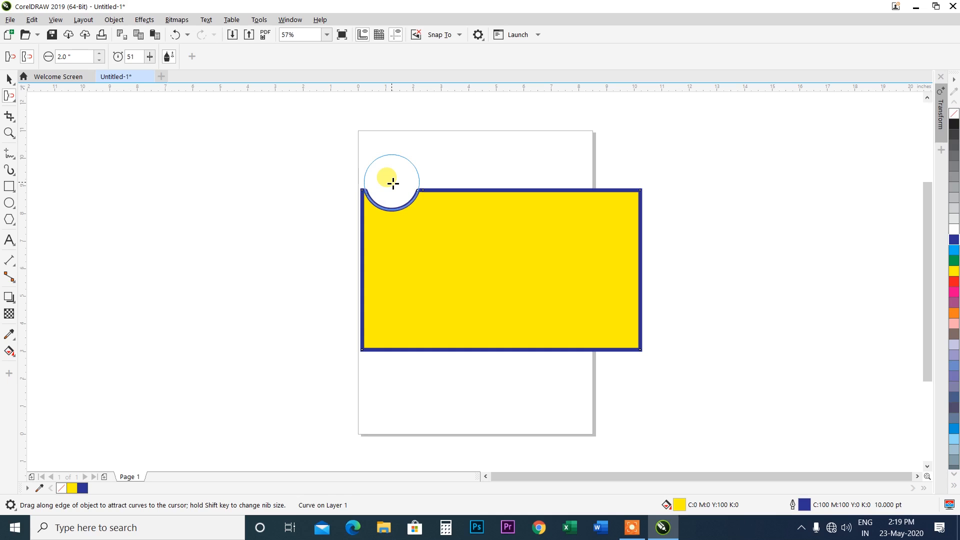
- Set the Repel tool's nib size to 4 inches
left_click_drag(88, 56, 46, 57)
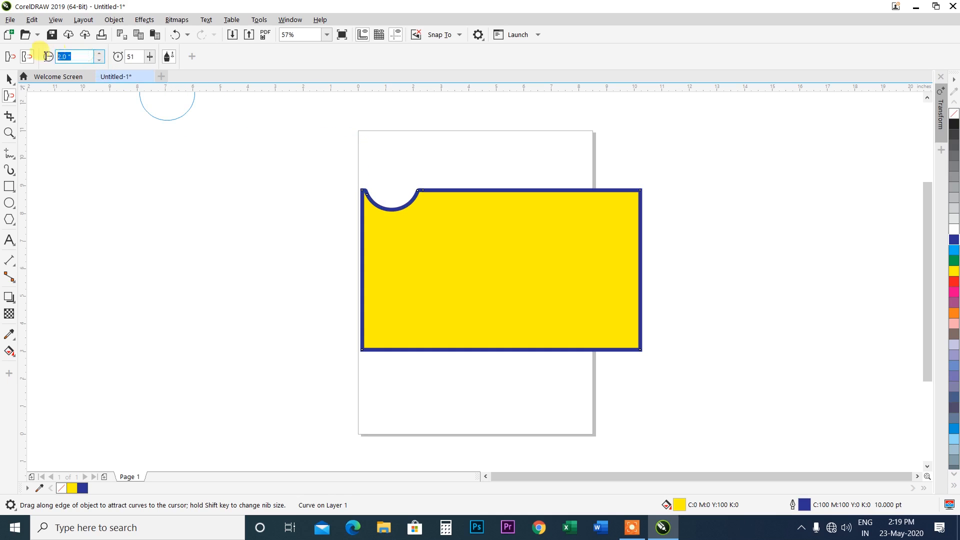
type("4")
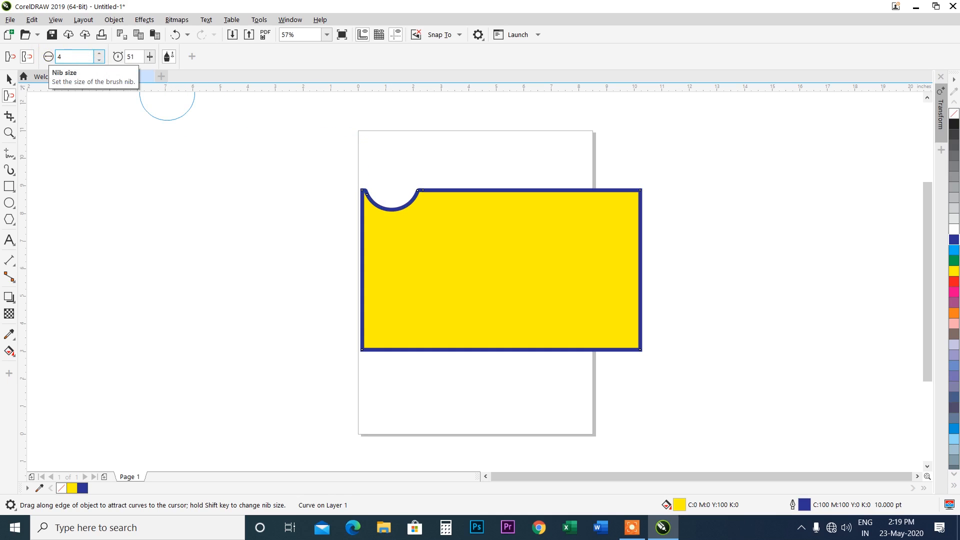
key("Return")
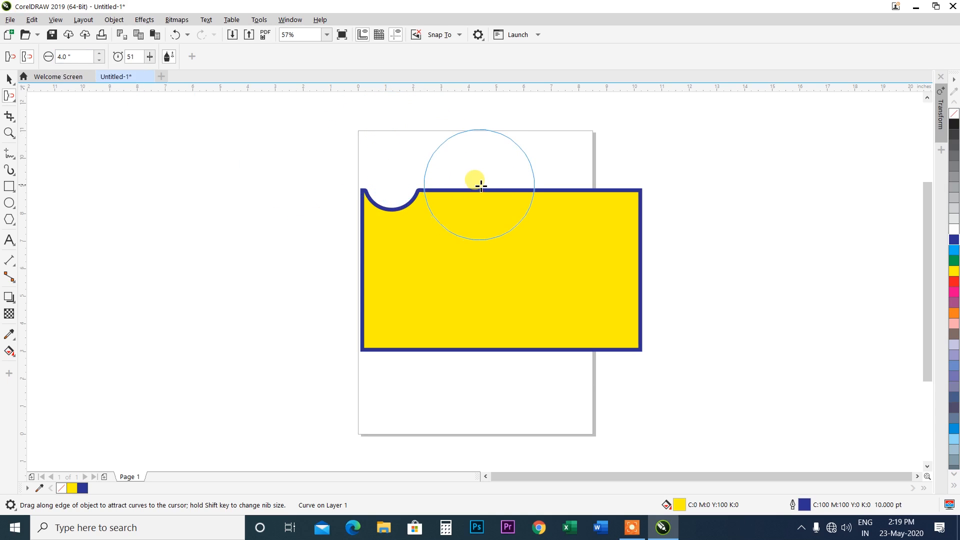
- Push a wide round notch into the middle of the rectangle's upper edge, and undo both repel notches
left_click_drag(481, 187, 480, 187)
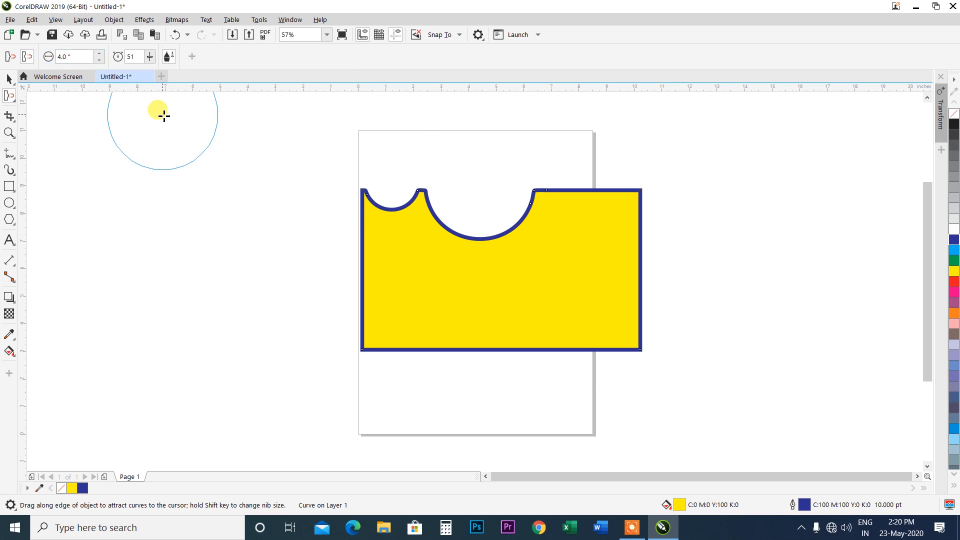
key("ctrl+z")
key("ctrl+z")
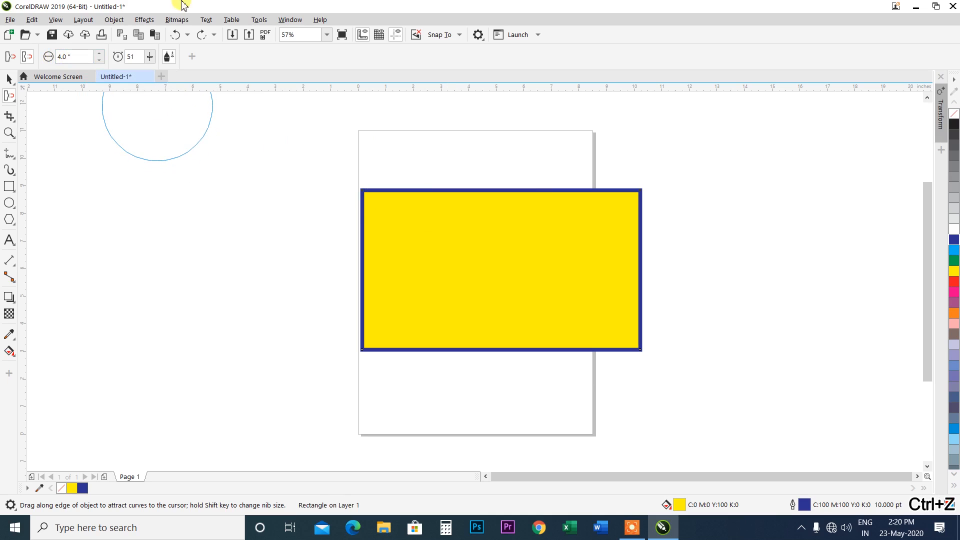
- Set the Repel rate to 86, bulge out the rectangle's upper, right and lower edges, and push in its lower-left corner
left_click(148, 57)
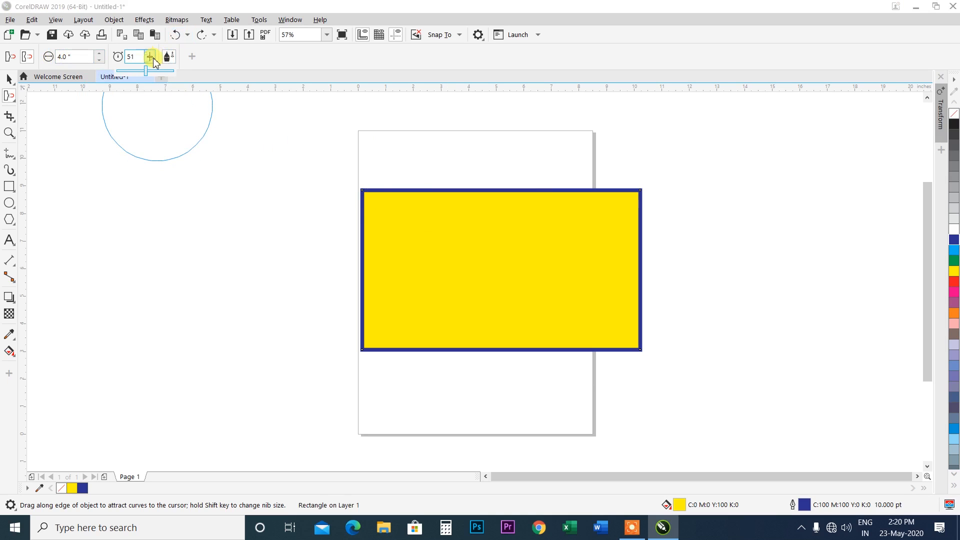
left_click_drag(146, 71, 168, 74)
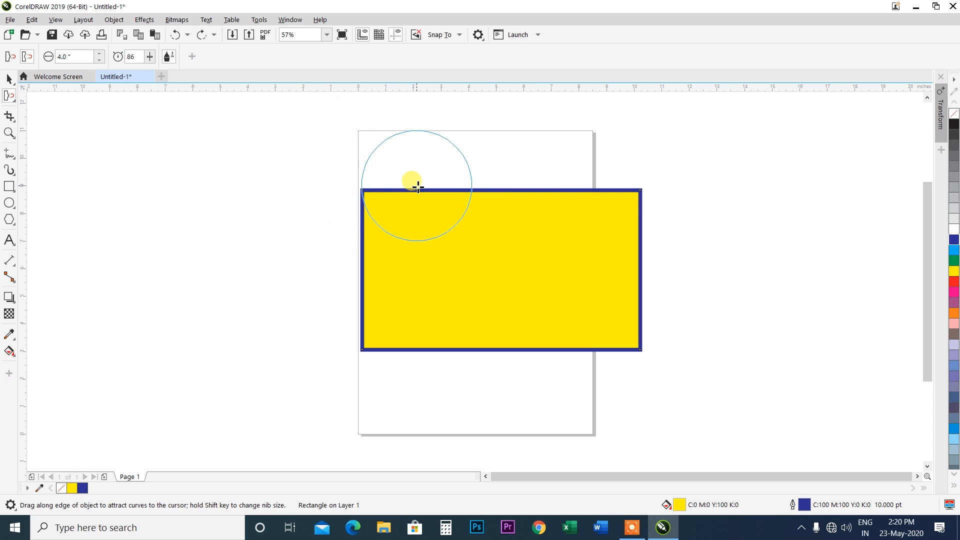
left_click_drag(419, 191, 419, 191)
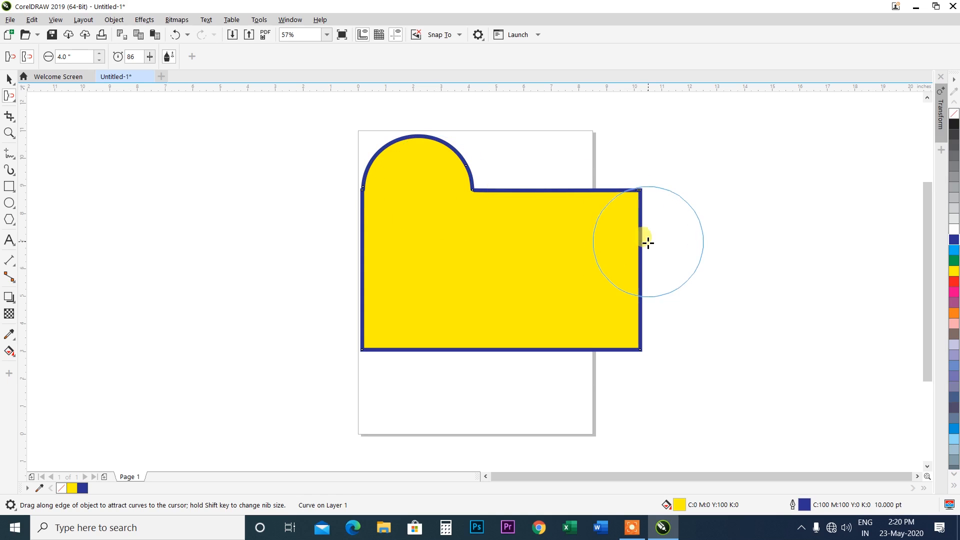
left_click_drag(639, 242, 638, 243)
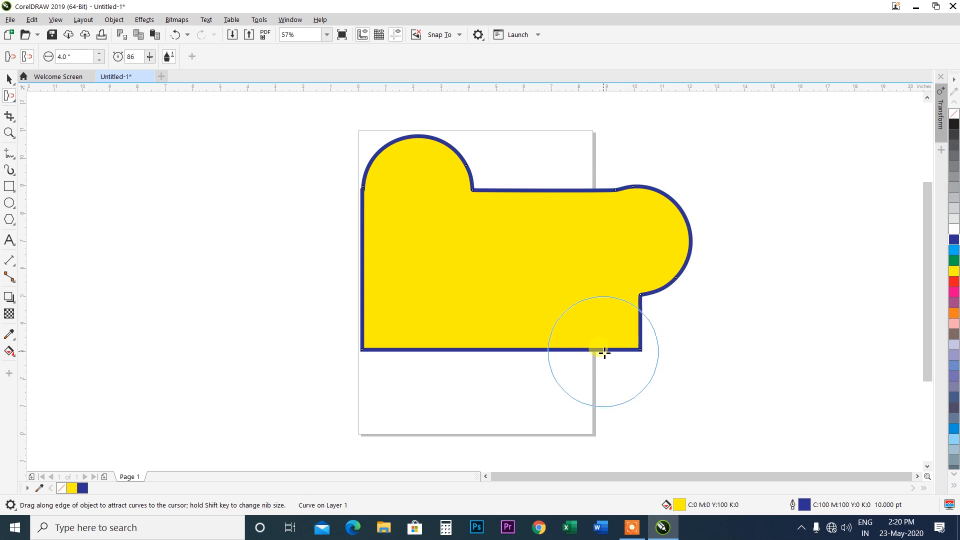
left_click_drag(578, 350, 579, 348)
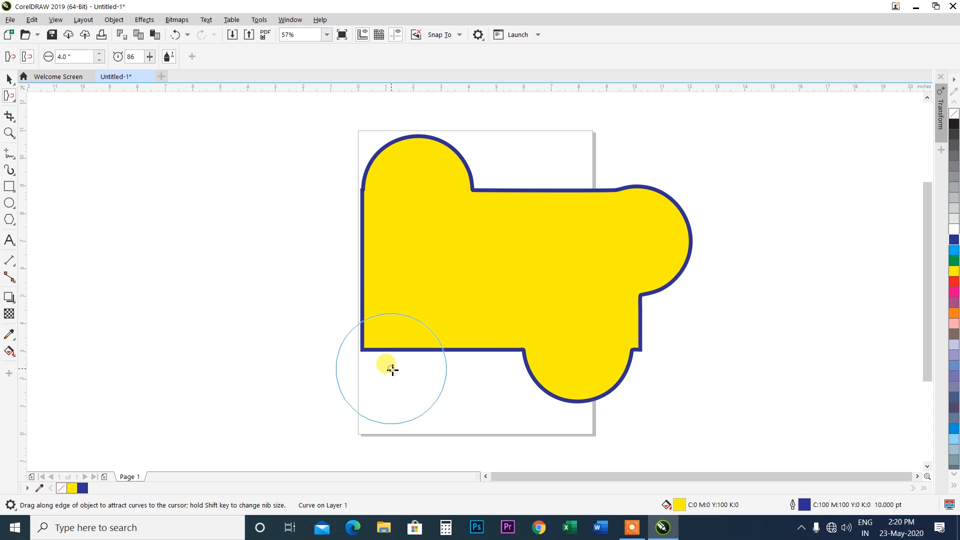
left_click_drag(393, 370, 368, 394)
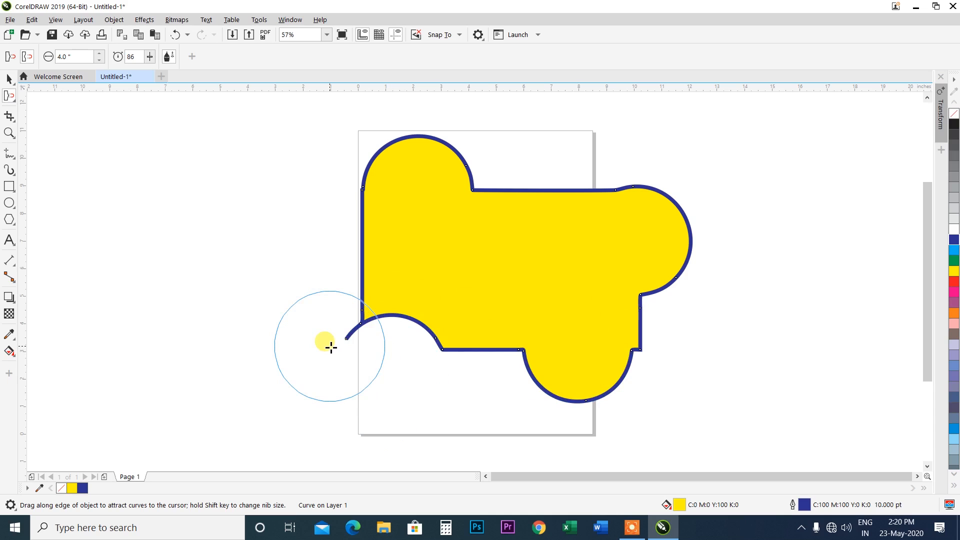
- Undo the four repel strokes made at rate 86
key("ctrl+z")
key("ctrl+z")
key("ctrl+z")
key("ctrl+z")
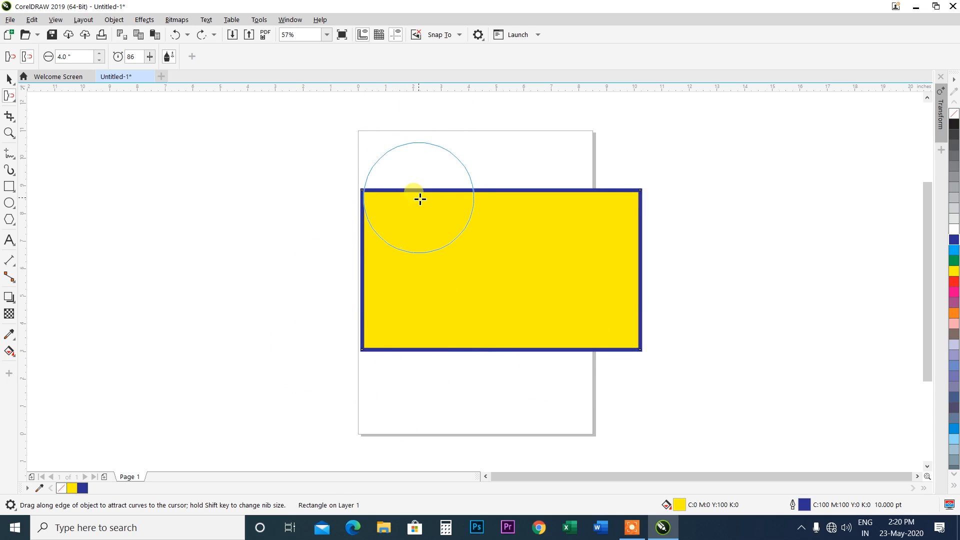
- Repel round bulges out of the upper edge near its left end and the lower edge near its right end, and undo both
left_click_drag(420, 199, 420, 198)
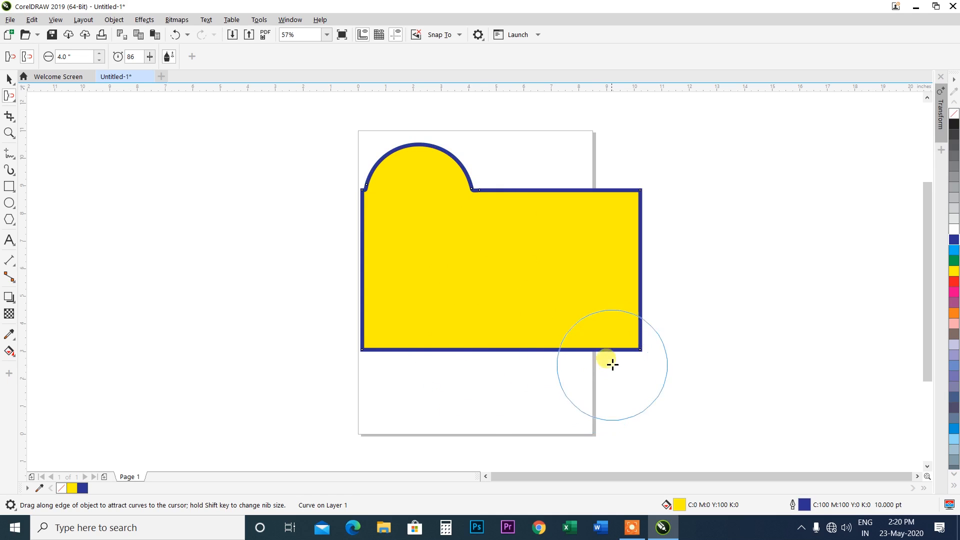
left_click_drag(585, 348, 585, 348)
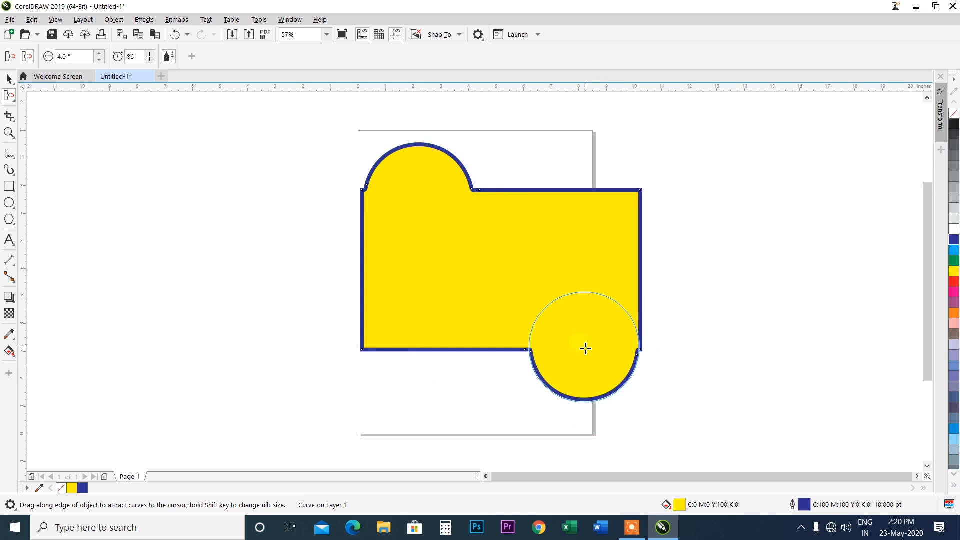
key("ctrl+z")
key("ctrl+z")
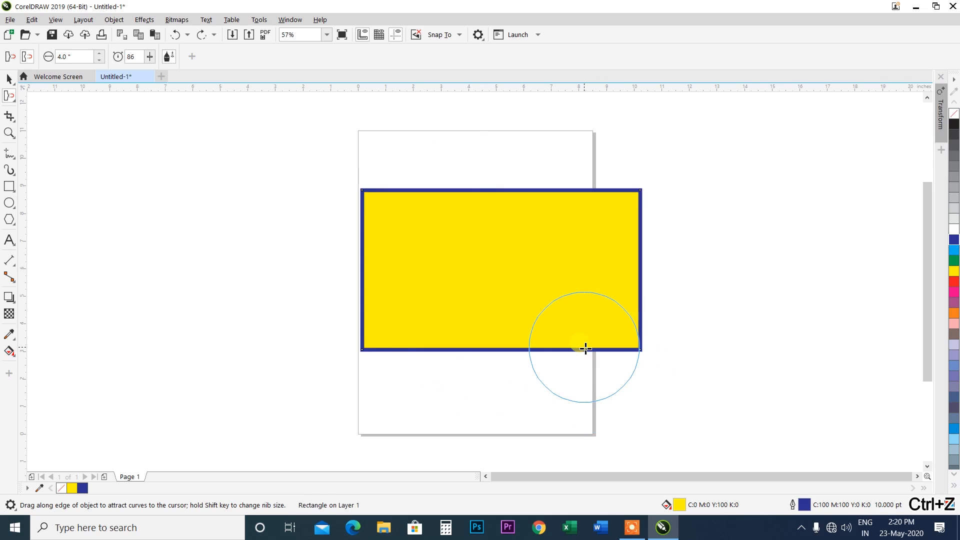
- Repel a round notch into the upper edge near its left corner and a round bulge outward farther right along it
left_click(412, 182)
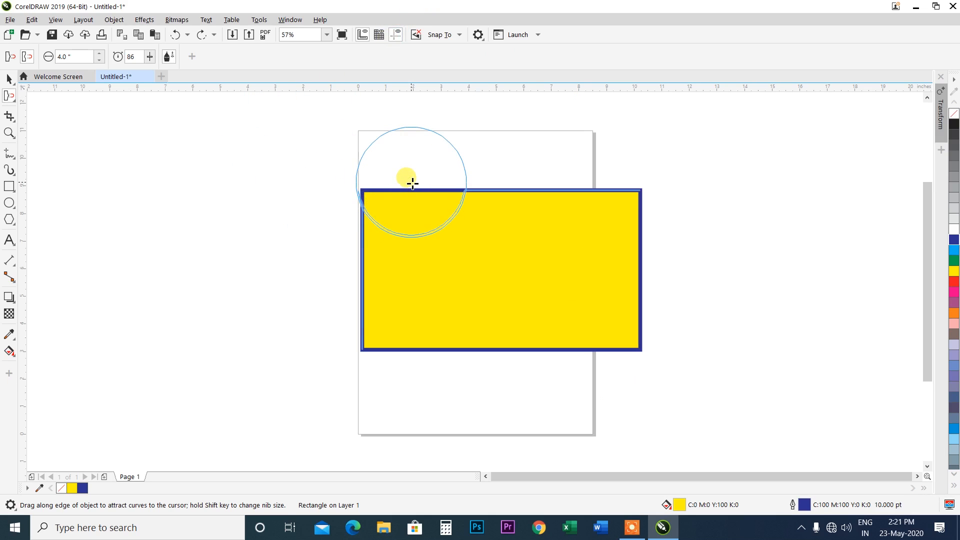
left_click(533, 192)
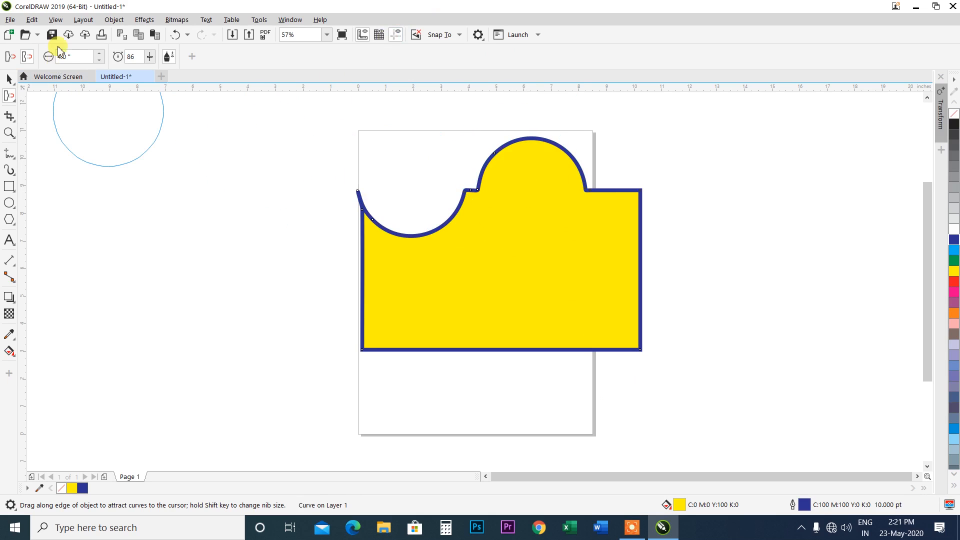
left_click(73, 58)
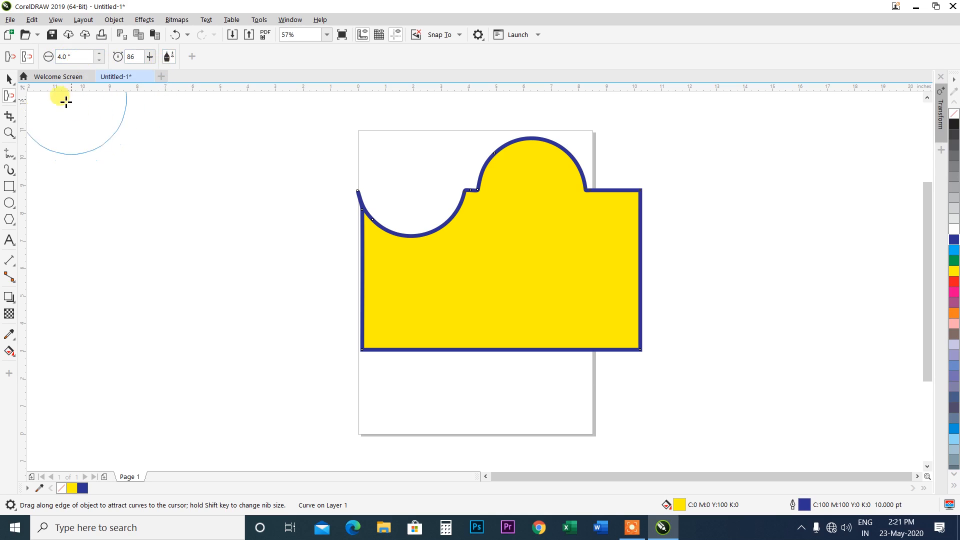
right_click(14, 98)
left_click(249, 172)
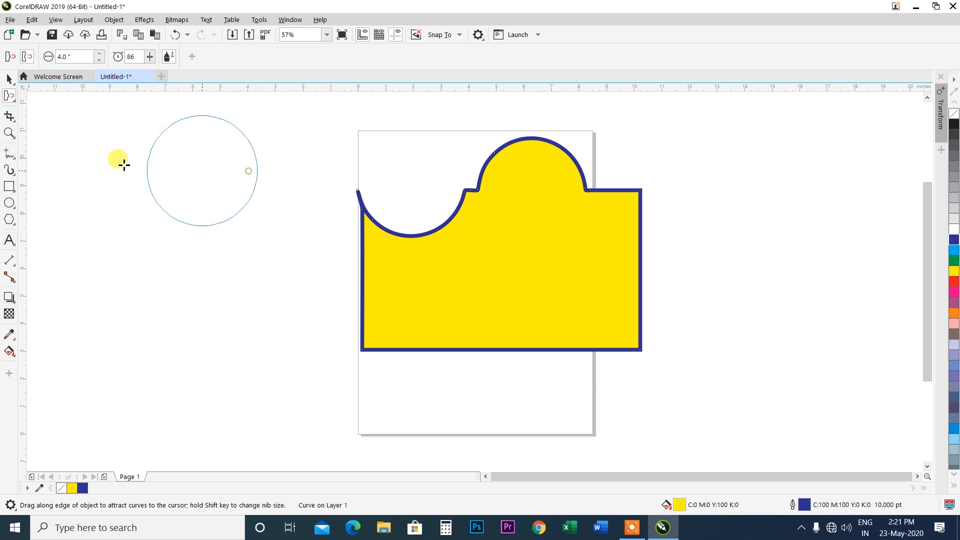
- Activate the Smudge tool for the yellow rectangle
left_click(14, 99)
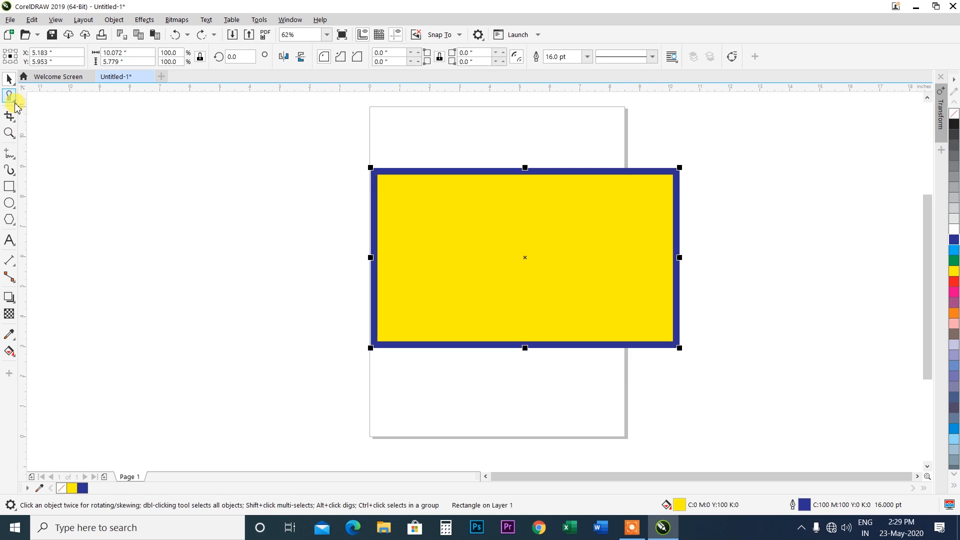
left_click(16, 104)
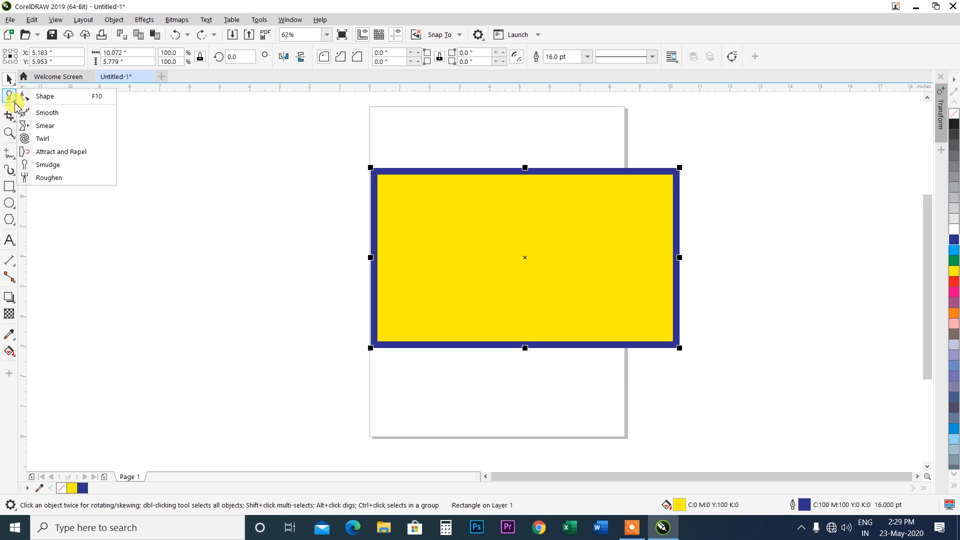
left_click(48, 165)
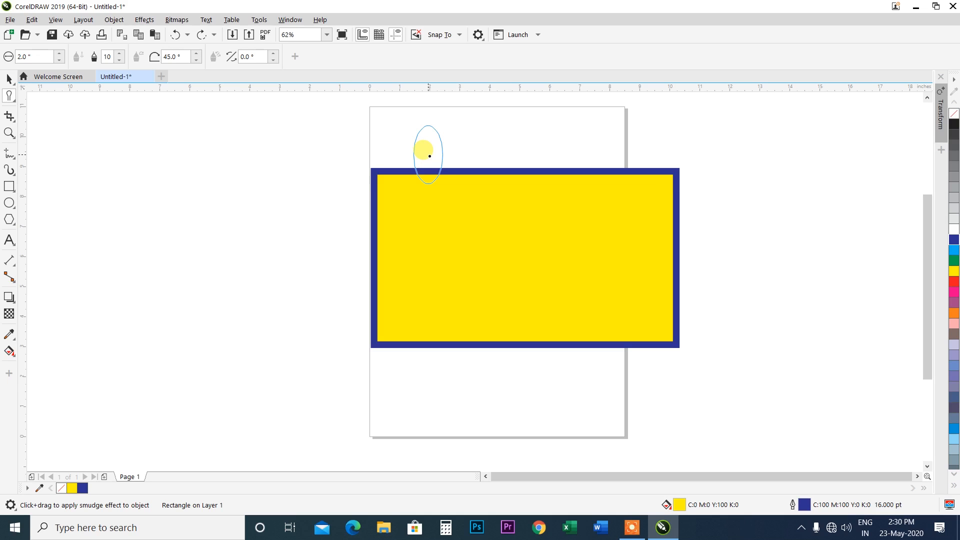
- Try a nib size of 1 inch for the Smudge tool
left_click(46, 57)
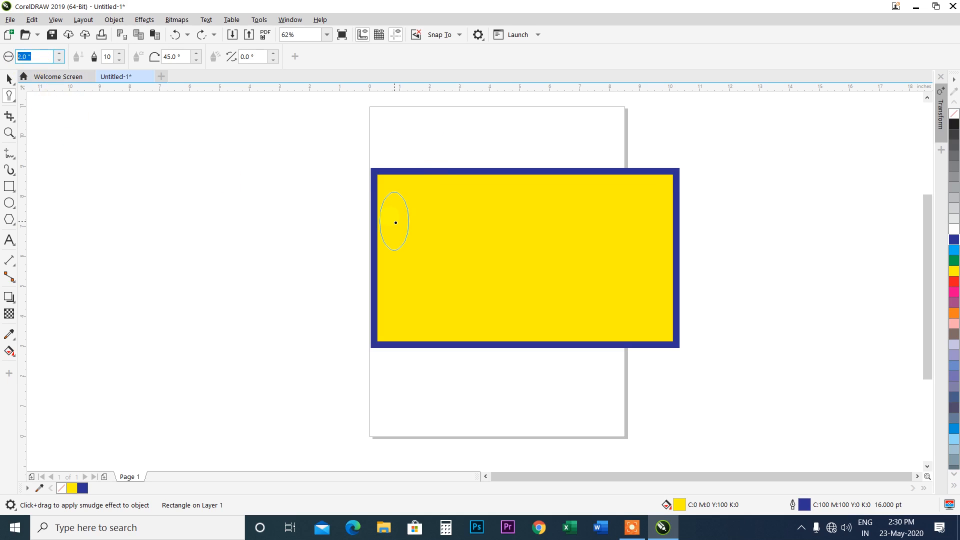
type("1")
key("Return")
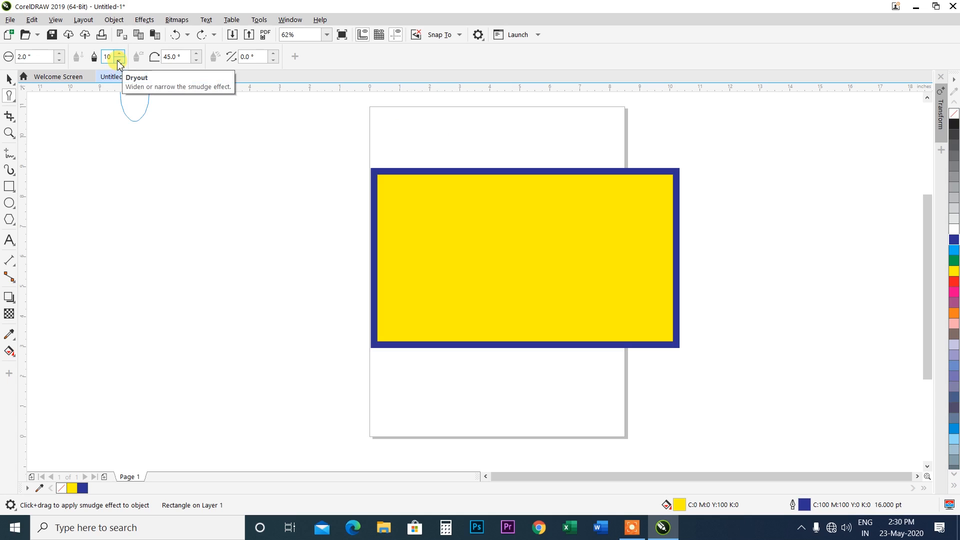
- Set the Smudge tool's dryout to 0 and try a narrow notch in the rectangle's upper edge, undoing the stroke
left_click_drag(112, 57, 92, 57)
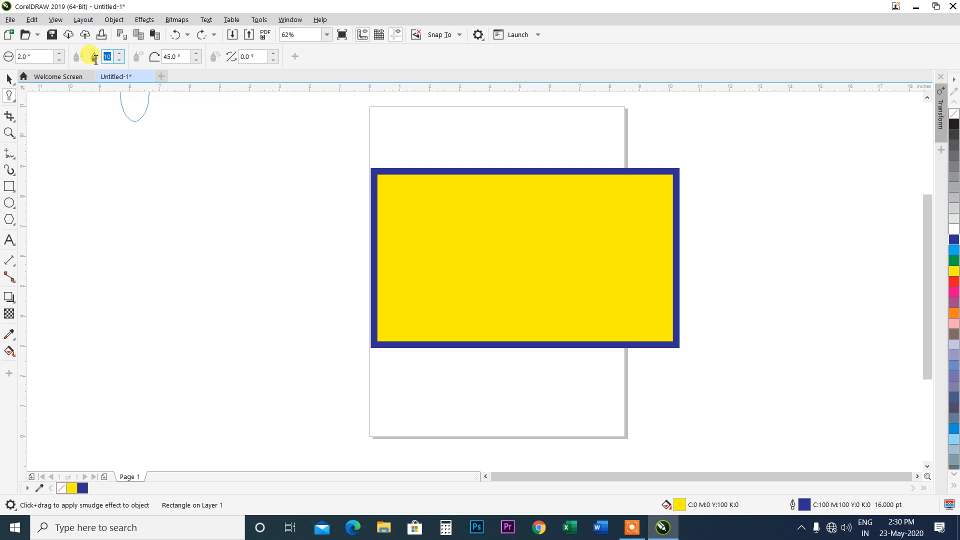
type("0")
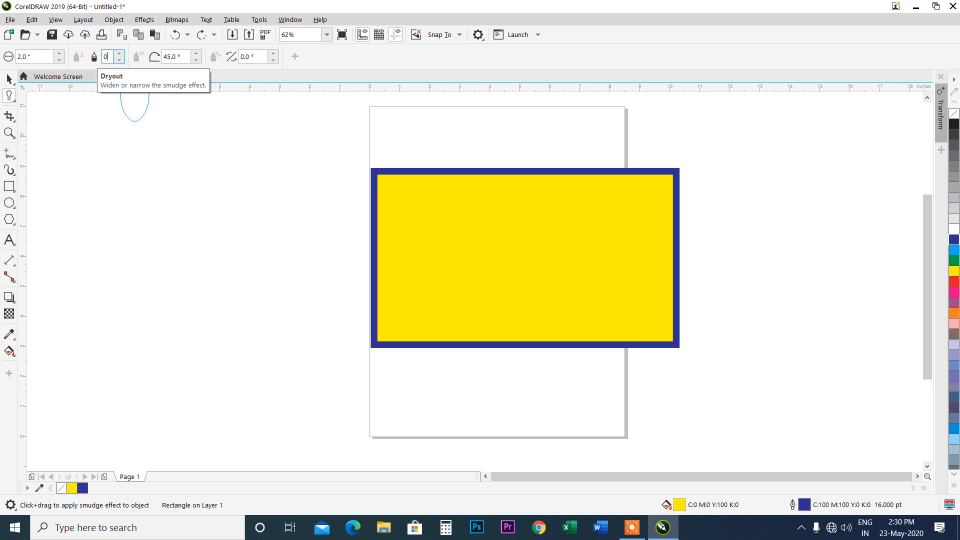
left_click_drag(475, 159, 476, 163)
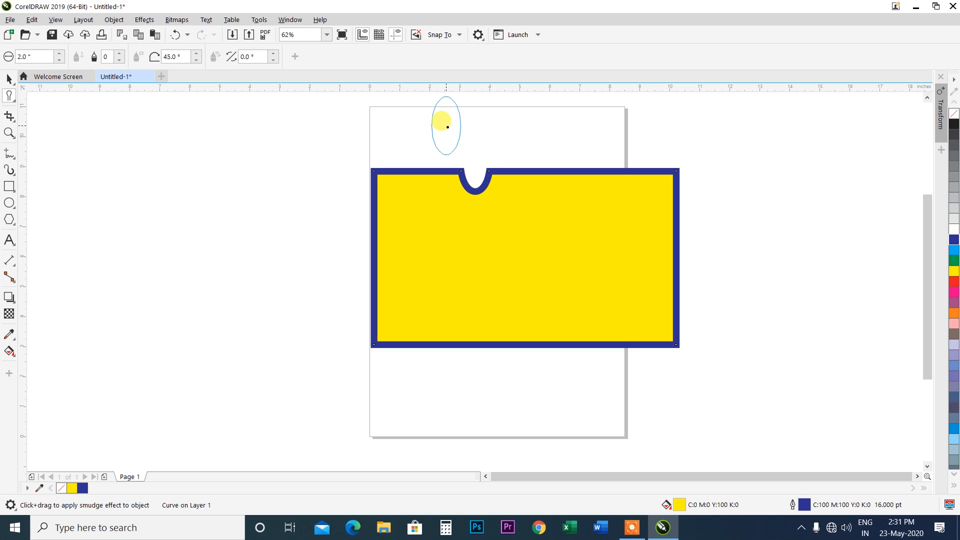
key("ctrl+z")
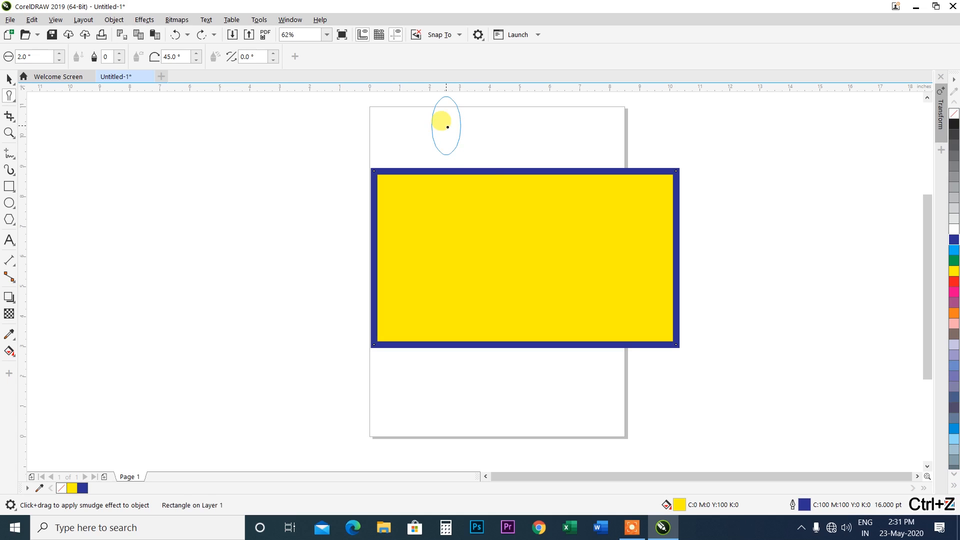
- Try a pen tilt of 80° for the Smudge tool and restore it to 45°
left_click(187, 58)
type("1")
key("Return")
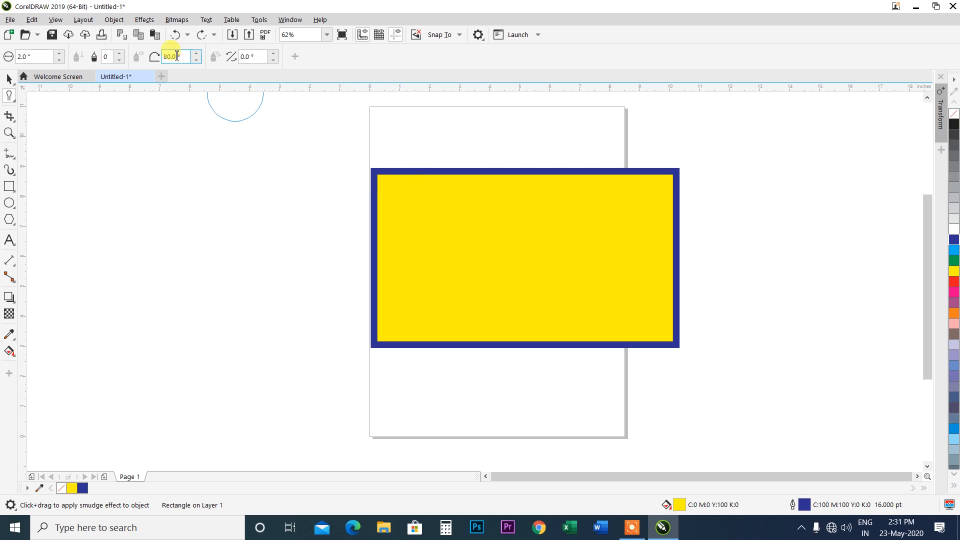
left_click_drag(184, 58, 154, 61)
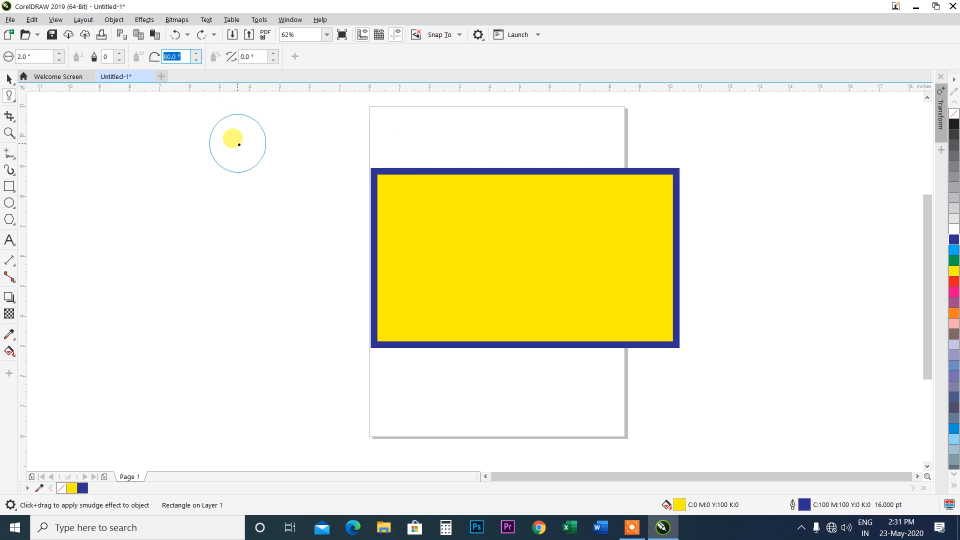
type("45")
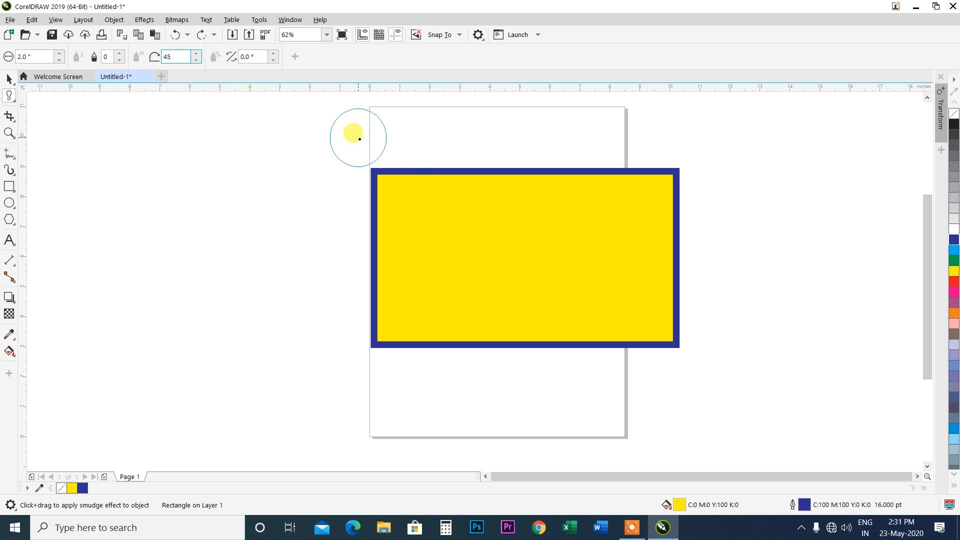
key("Return")
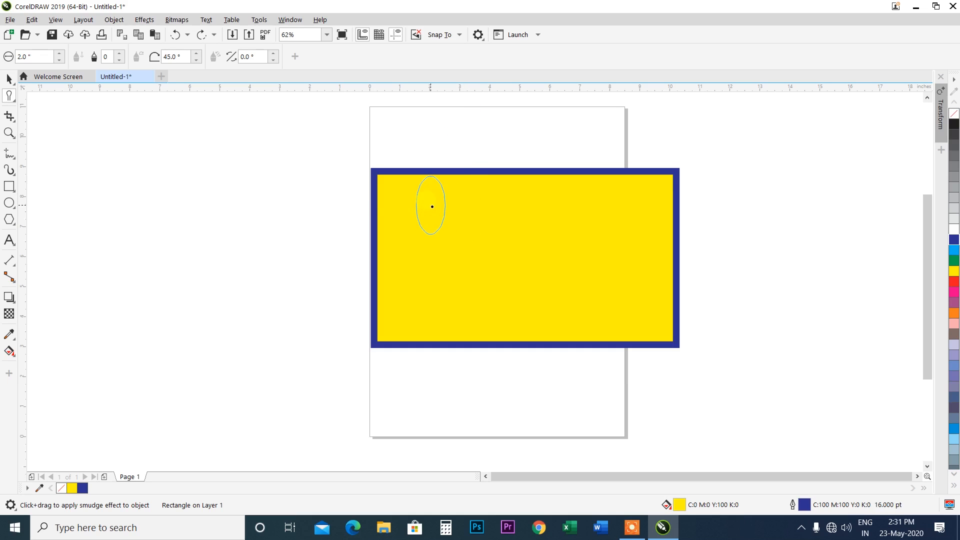
- Try a pen bearing of 25° for the Smudge tool and reset it to 0°
left_click(262, 57)
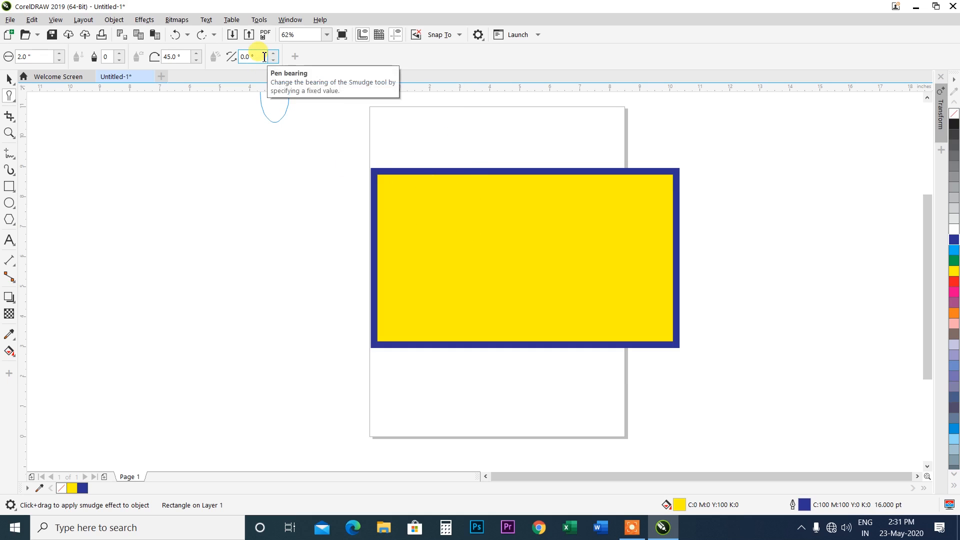
left_click_drag(265, 57, 243, 58)
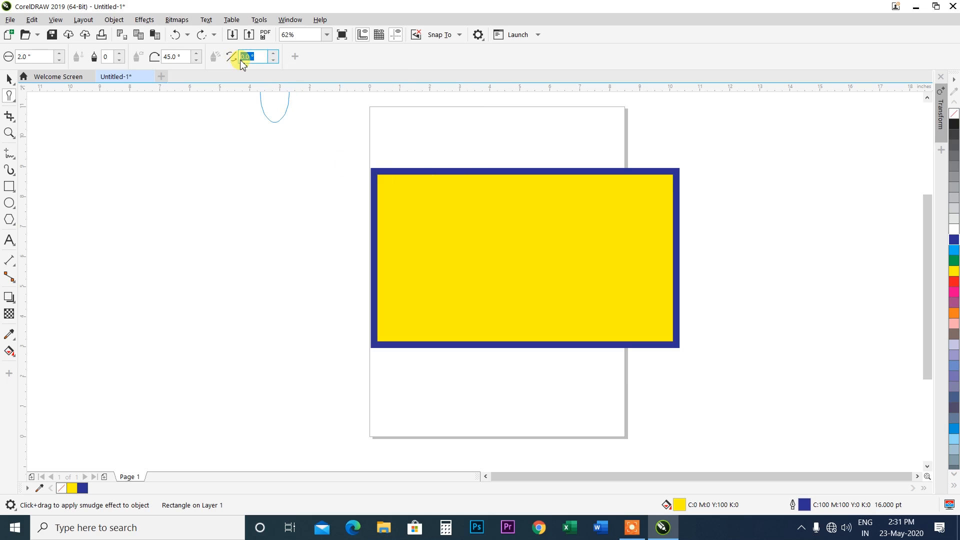
type("25")
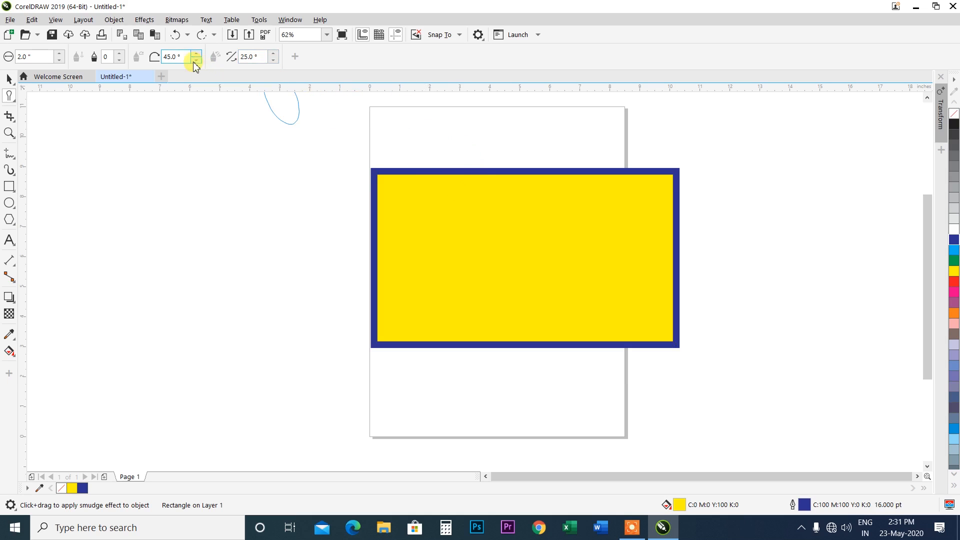
left_click(252, 56)
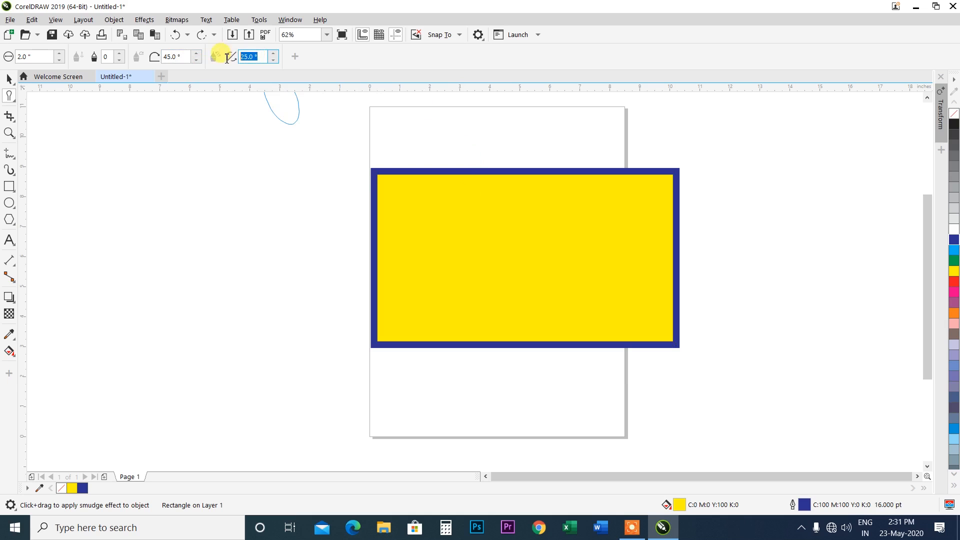
type("0")
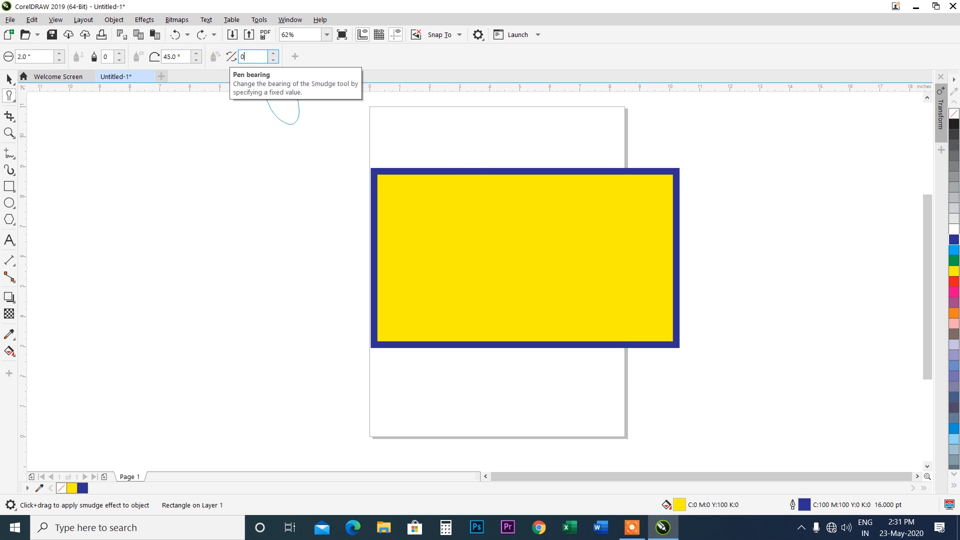
key("Return")
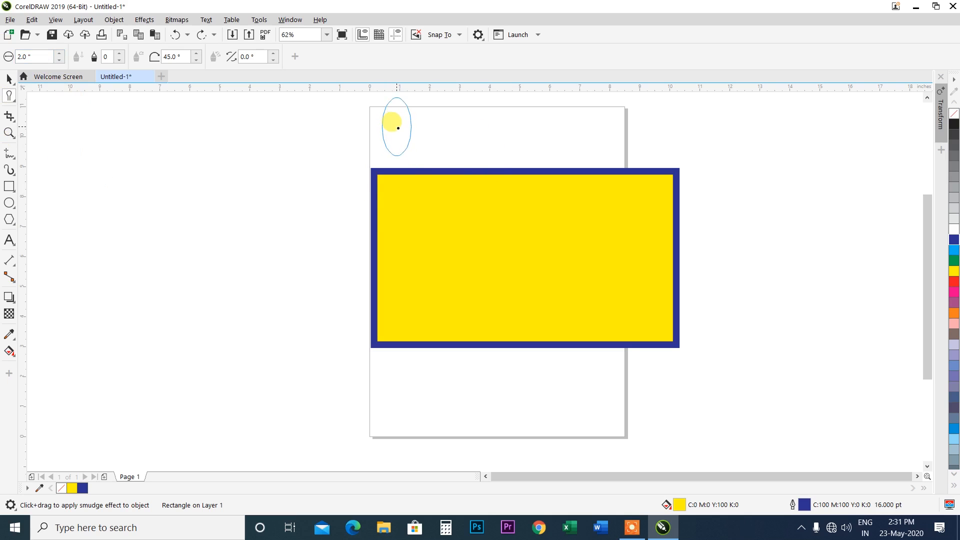
- Try smudge strokes across the rectangle at 45° and at a 15° pen tilt, undoing each stroke
mouse_move(398, 133)
left_mouse_down()
mouse_move(411, 206)
mouse_move(437, 249)
mouse_move(480, 275)
mouse_move(579, 294)
mouse_move(636, 283)
mouse_move(650, 268)
left_mouse_up()
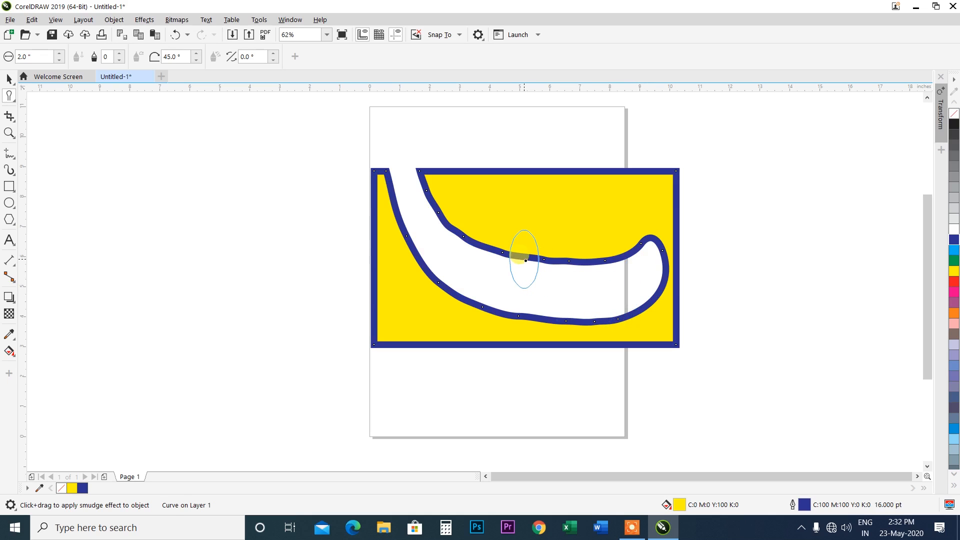
key("ctrl+z")
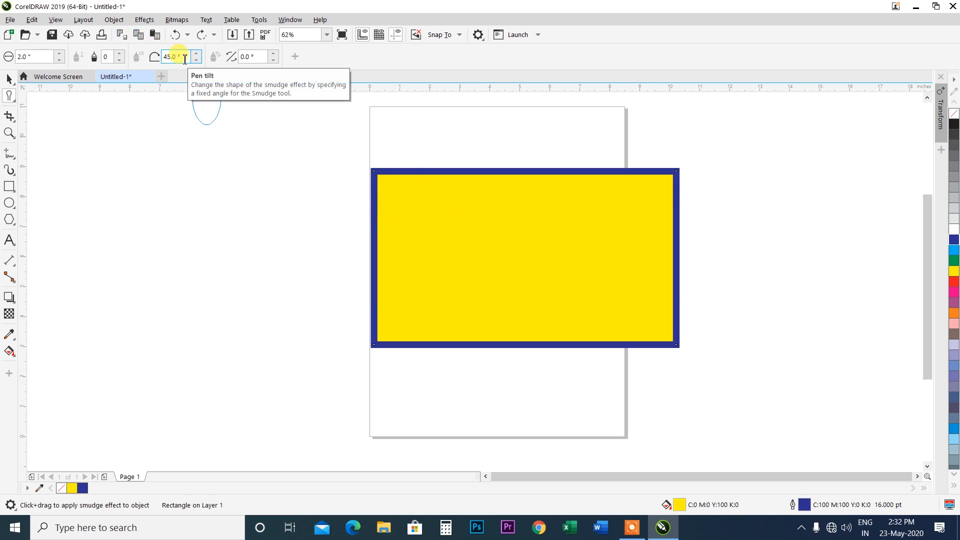
double_click(187, 57)
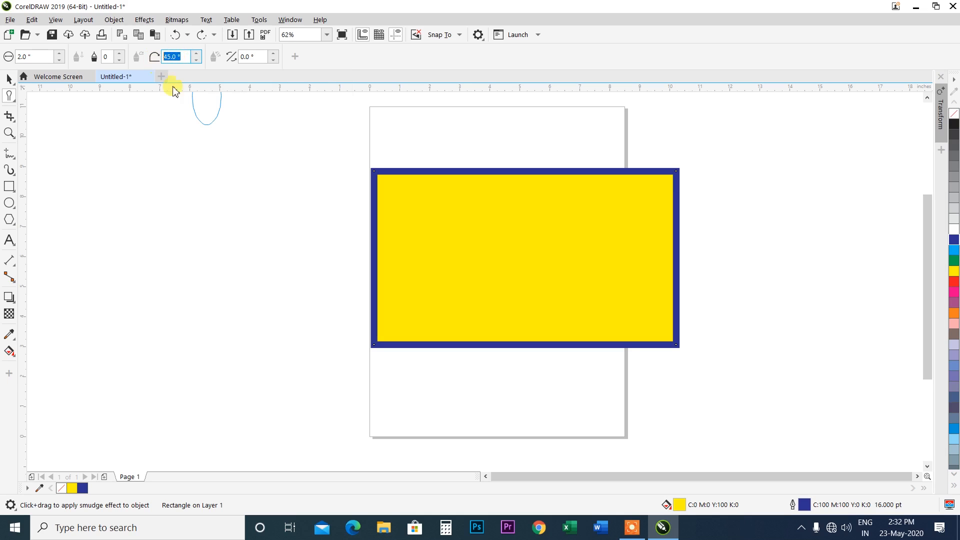
type("1")
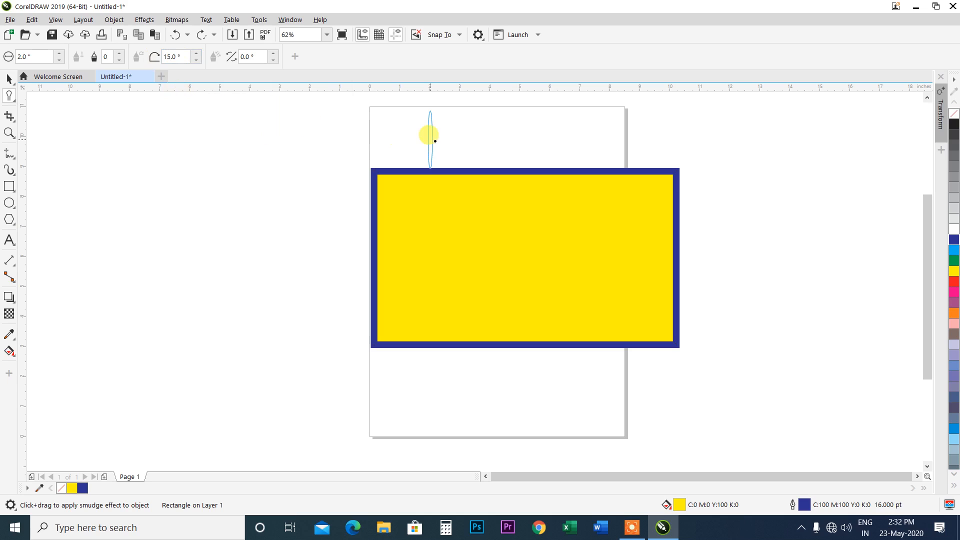
mouse_move(406, 146)
left_mouse_down()
mouse_move(419, 220)
mouse_move(457, 270)
mouse_move(525, 287)
mouse_move(591, 252)
mouse_move(573, 295)
left_mouse_up()
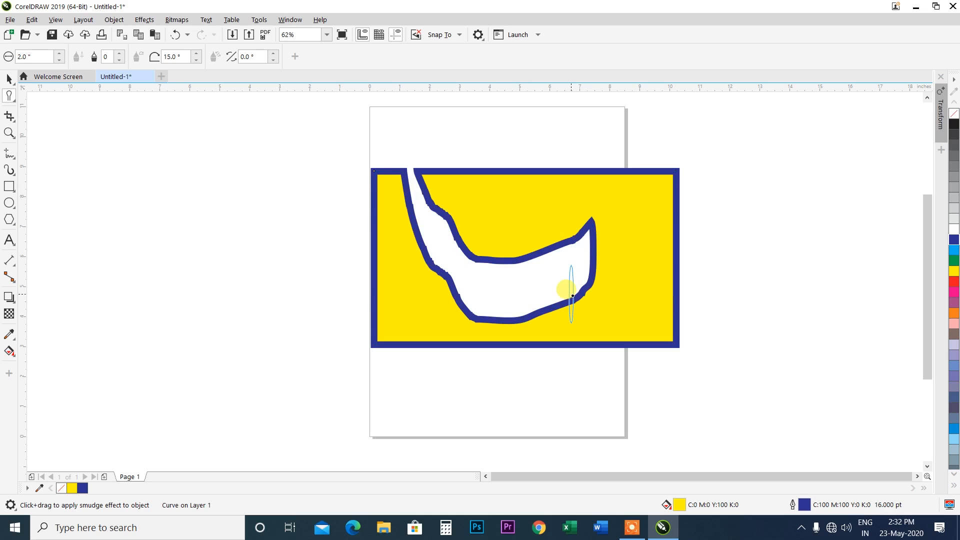
key("ctrl+z")
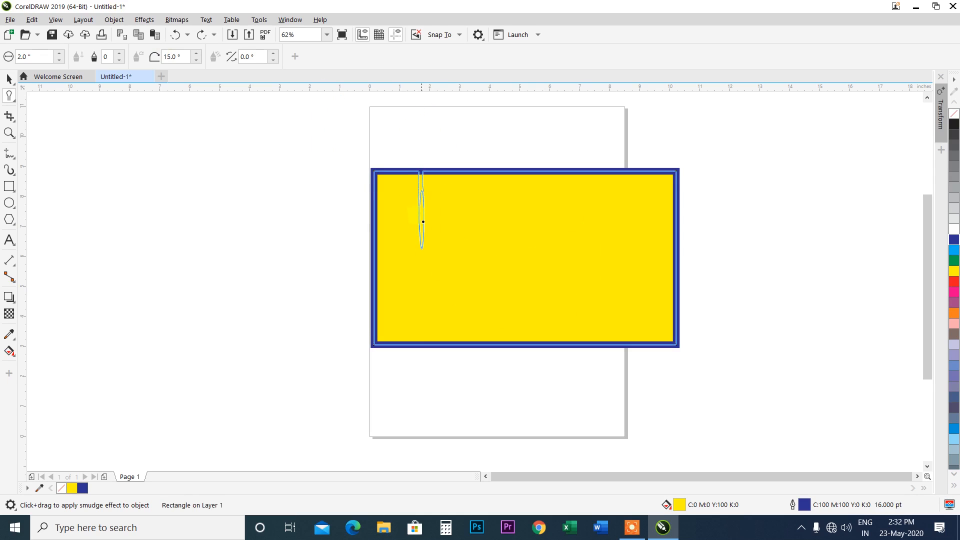
left_click_drag(423, 222, 420, 403)
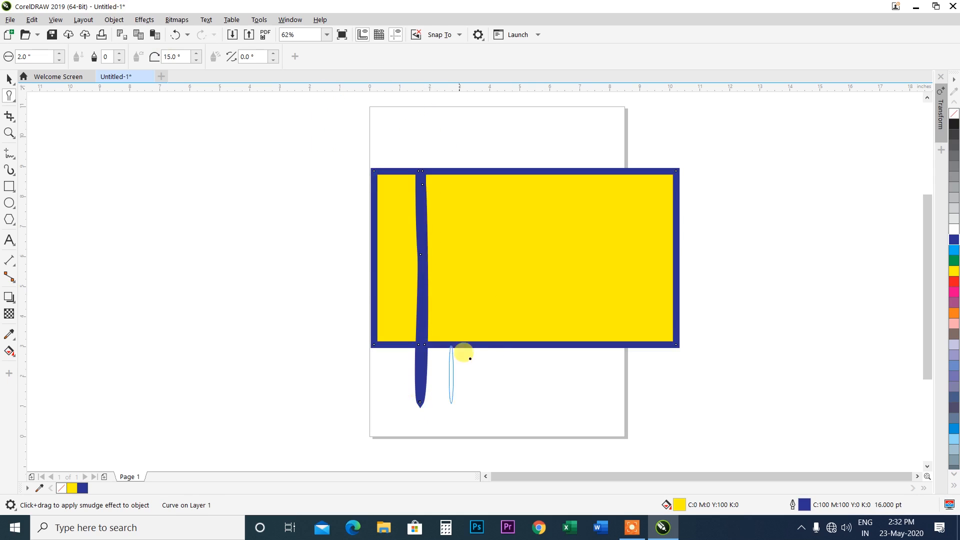
key("ctrl+z")
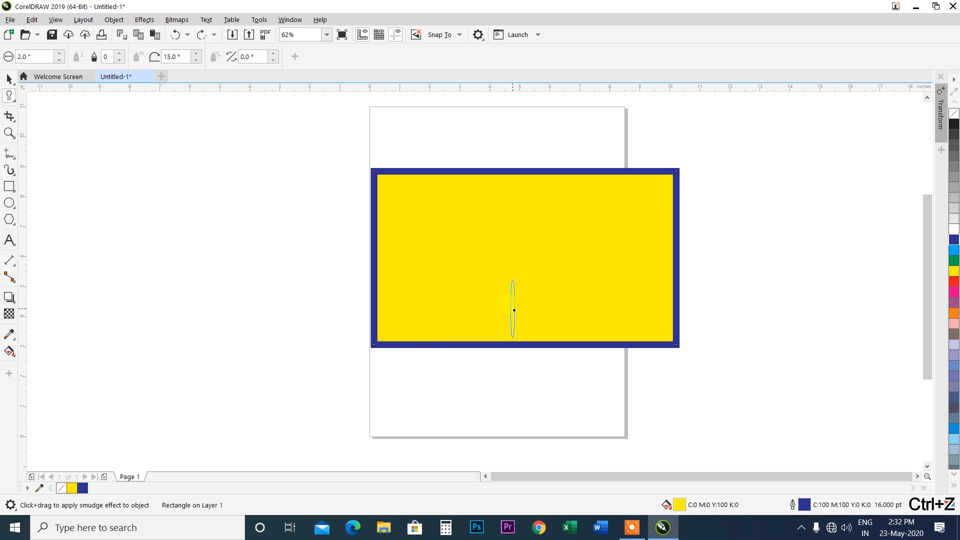
- Set the Smudge tool's pen tilt to 55° and try a deep notch in the rectangle's upper edge, undoing the stroke
left_click(177, 56)
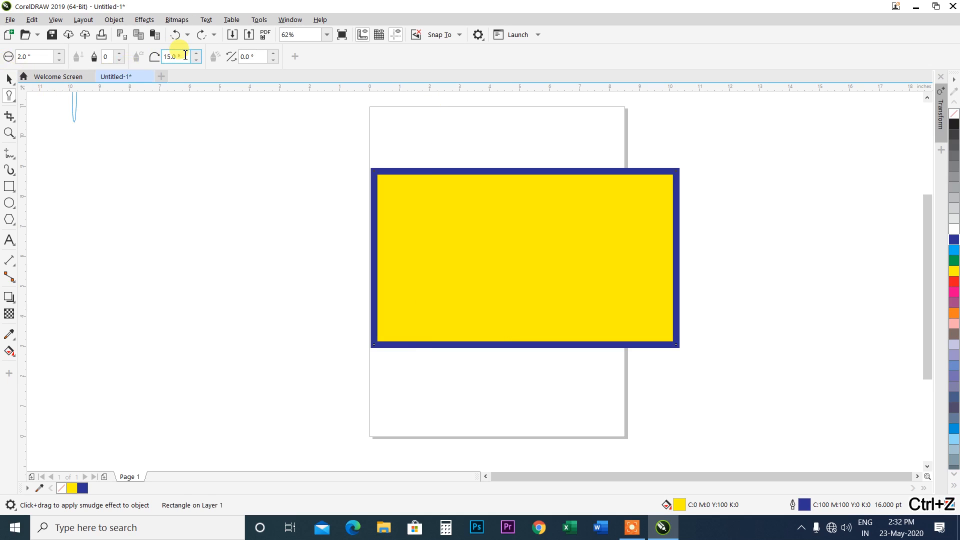
type("5")
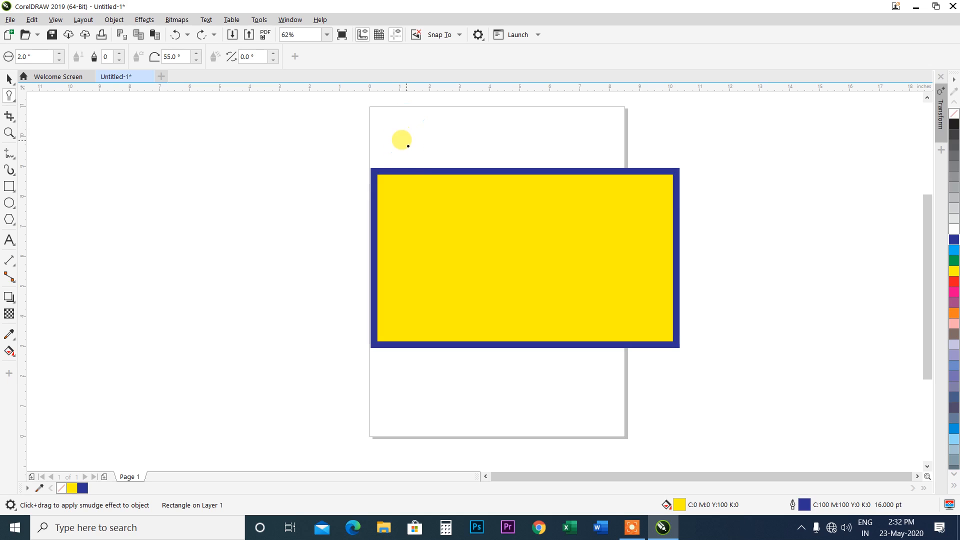
left_click_drag(401, 139, 430, 270)
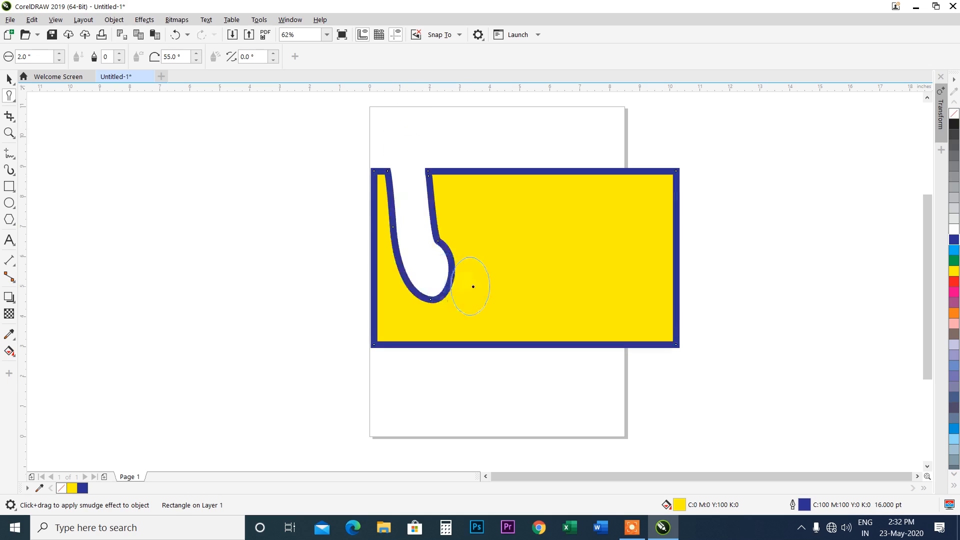
key("ctrl+z")
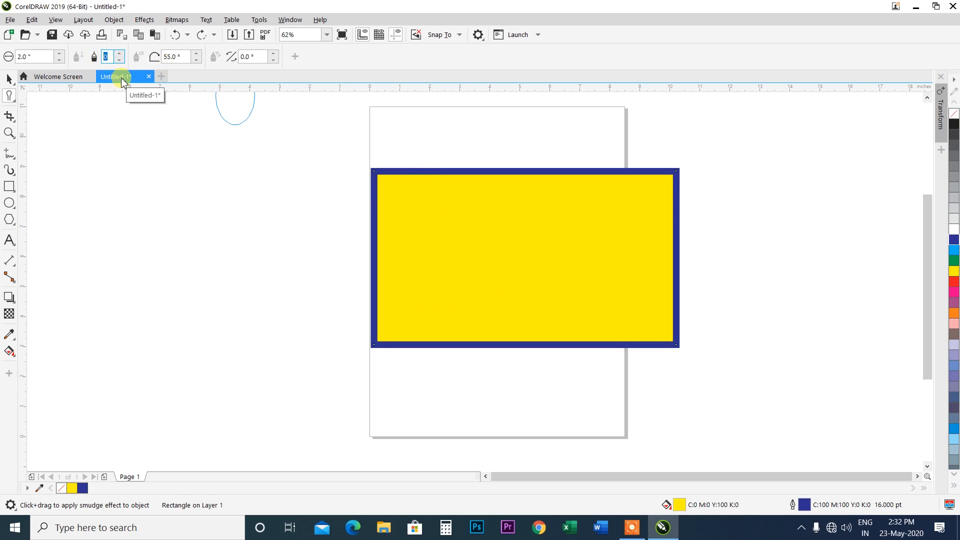
- Try a dryout of 10 with a short notch in the rectangle's upper edge, undo the stroke and reset the dryout to 0
type("1")
key("Return")
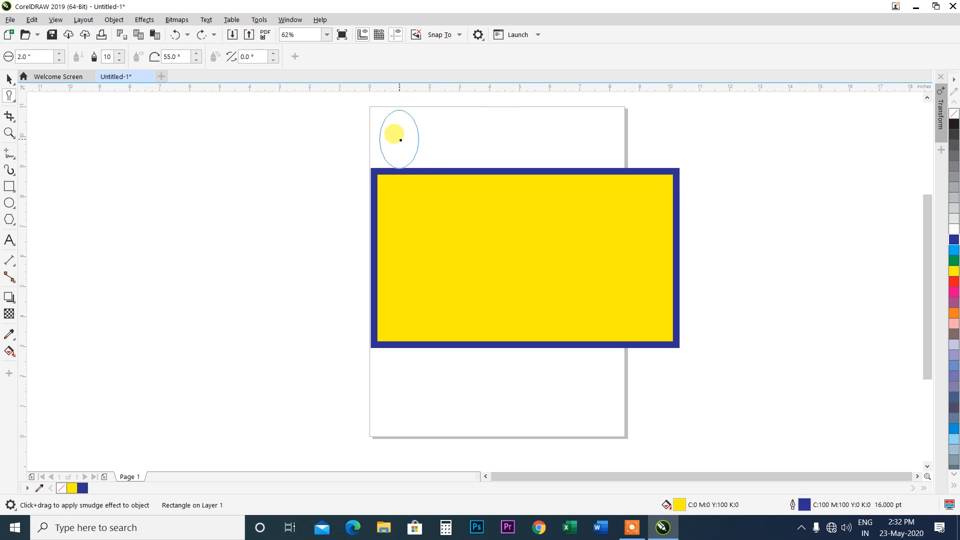
left_click_drag(404, 170, 414, 193)
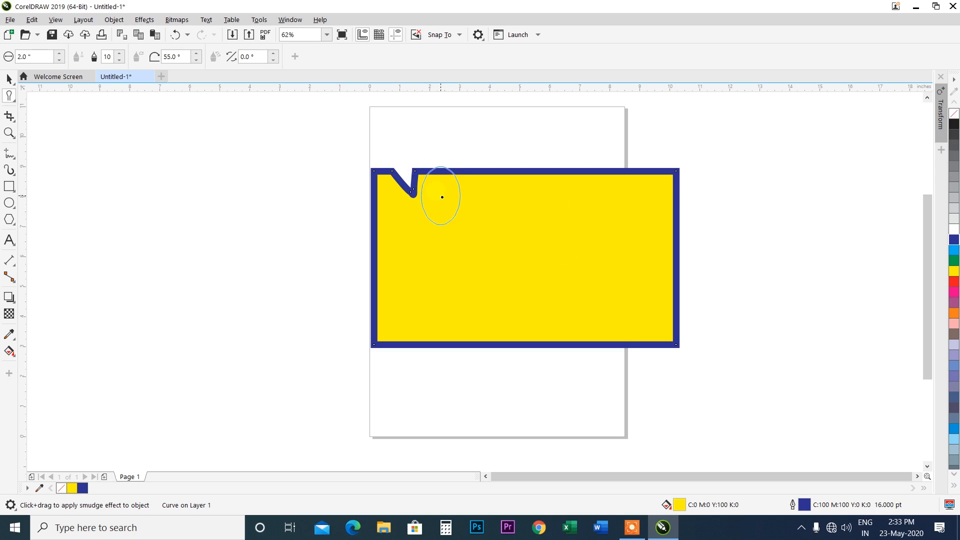
key("ctrl+z")
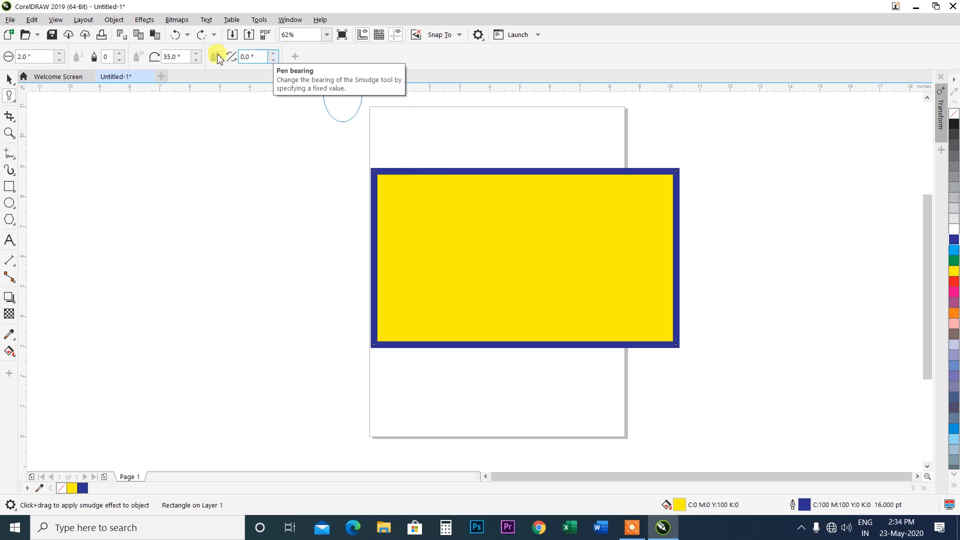
- Try pen tilts of 15° and 80° for the Smudge tool, undoing the test stroke made at 80°
left_click(172, 56)
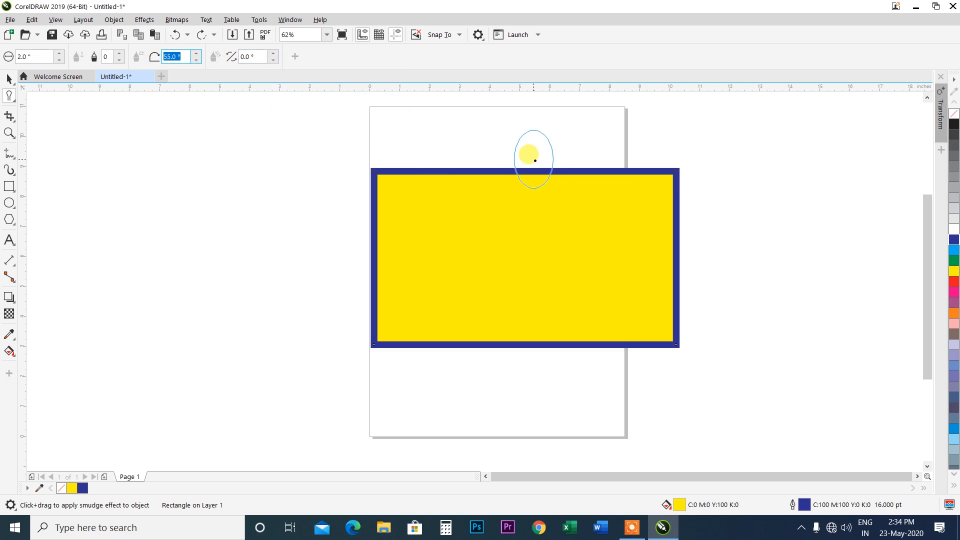
type("0")
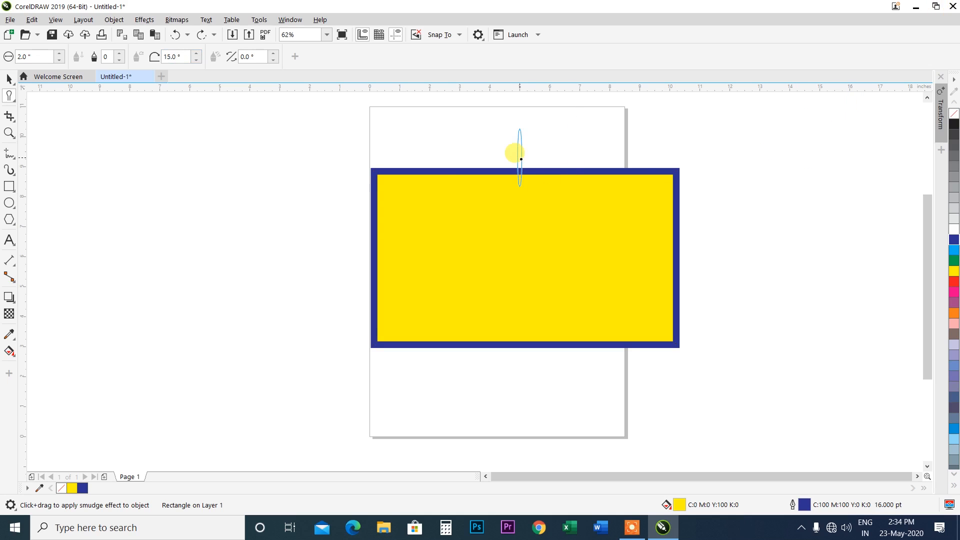
left_click(177, 57)
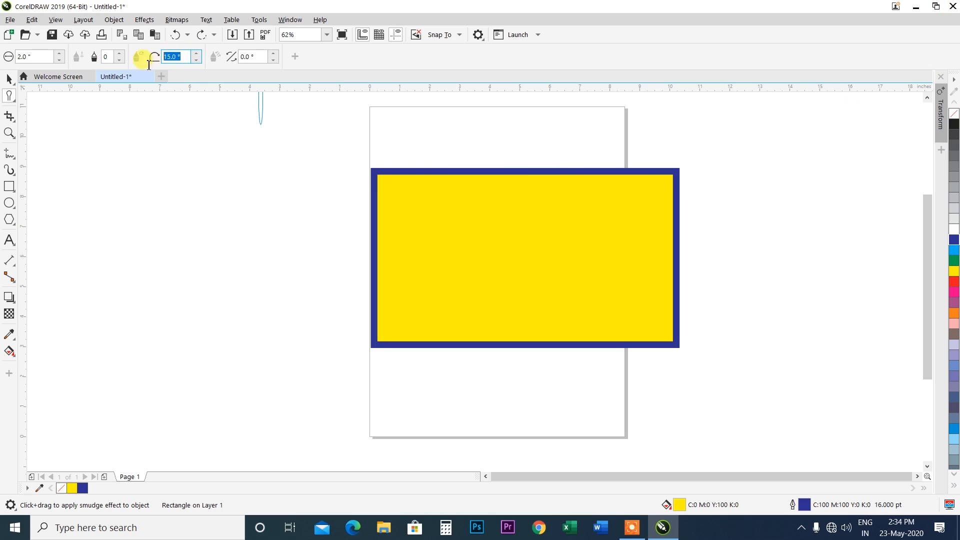
type("80")
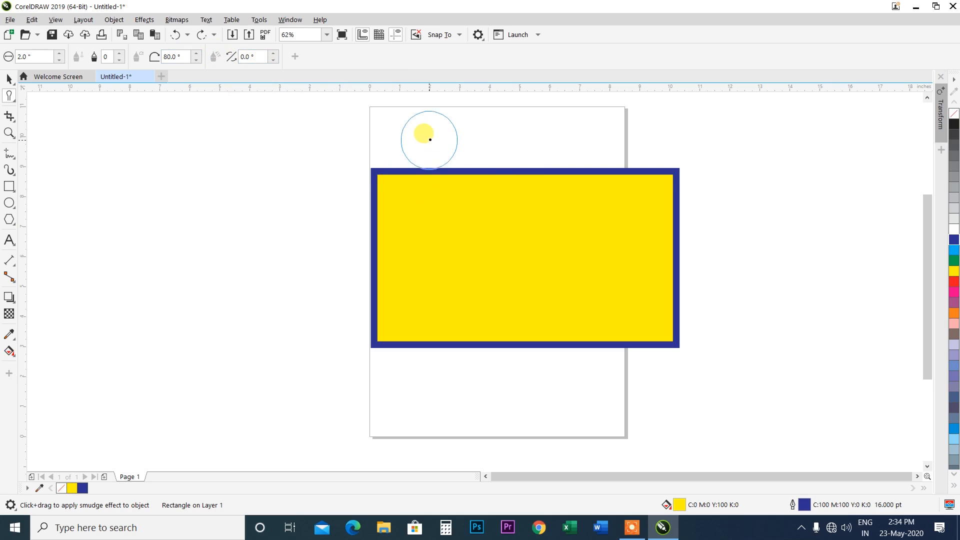
mouse_move(430, 140)
left_mouse_down()
mouse_move(434, 341)
mouse_move(504, 315)
left_mouse_up()
key("ctrl+z")
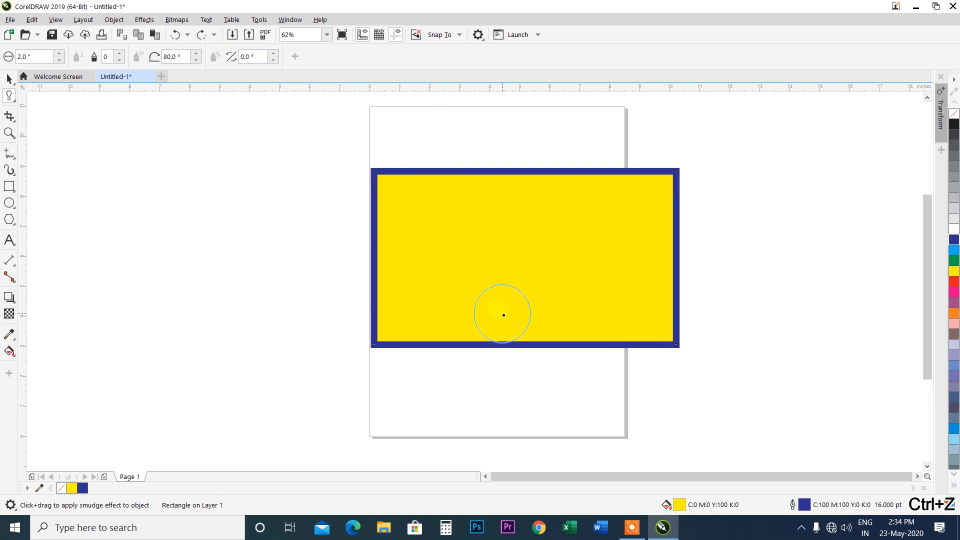
- Set the Smudge tool's pen tilt to 40° and pen bearing to 25°, and smudge a curved notch into the rectangle's upper edge
left_click(180, 57)
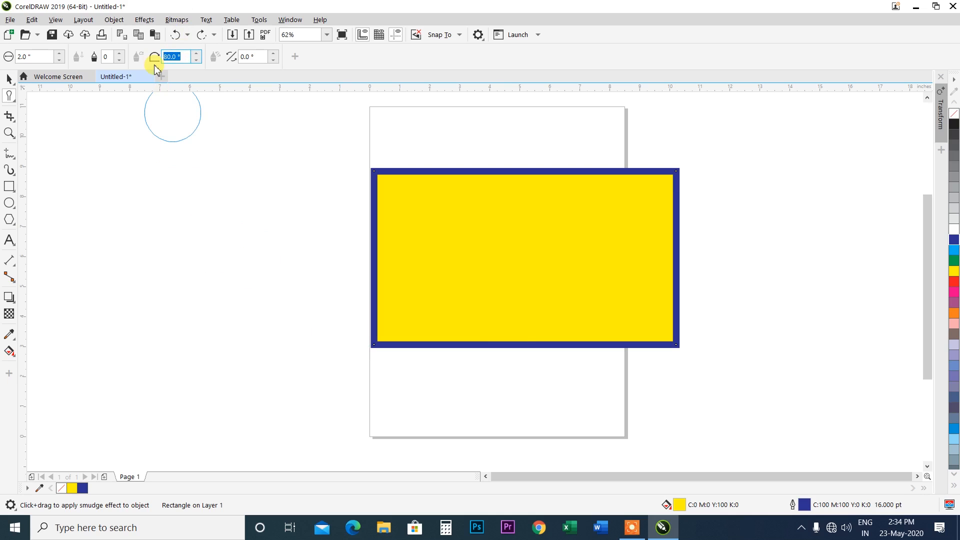
type("4")
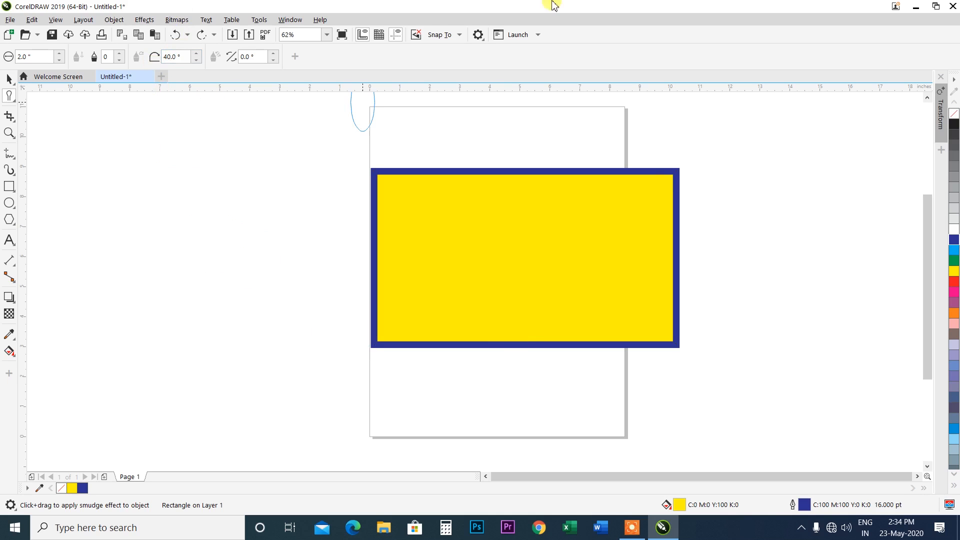
left_click(254, 56)
type("2")
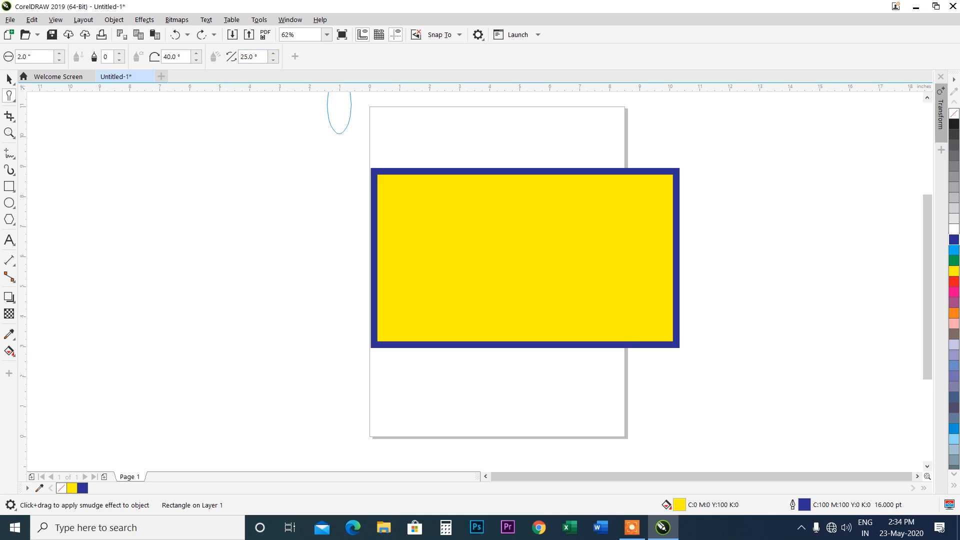
mouse_move(439, 162)
left_mouse_down()
mouse_move(464, 236)
mouse_move(520, 283)
left_mouse_up()
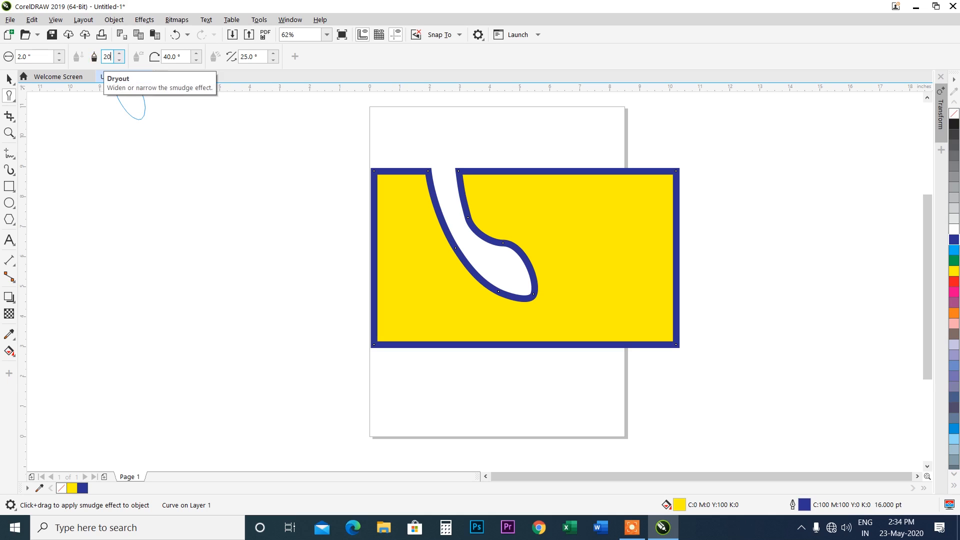
- Set the dryout to 10, reselect the yellow shape and smudge its upper edge to the right of the curved notch
left_click(378, 131)
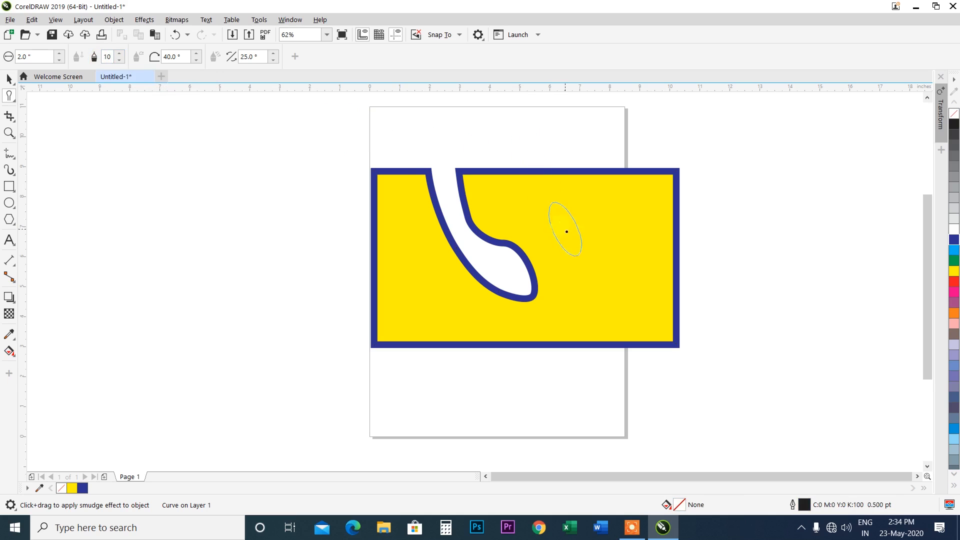
left_click(546, 154)
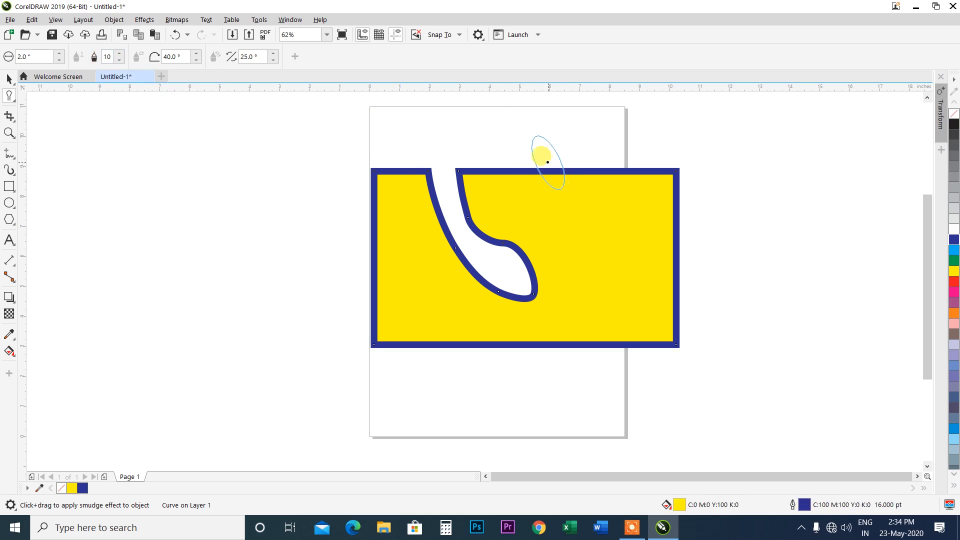
left_click_drag(526, 131, 583, 257)
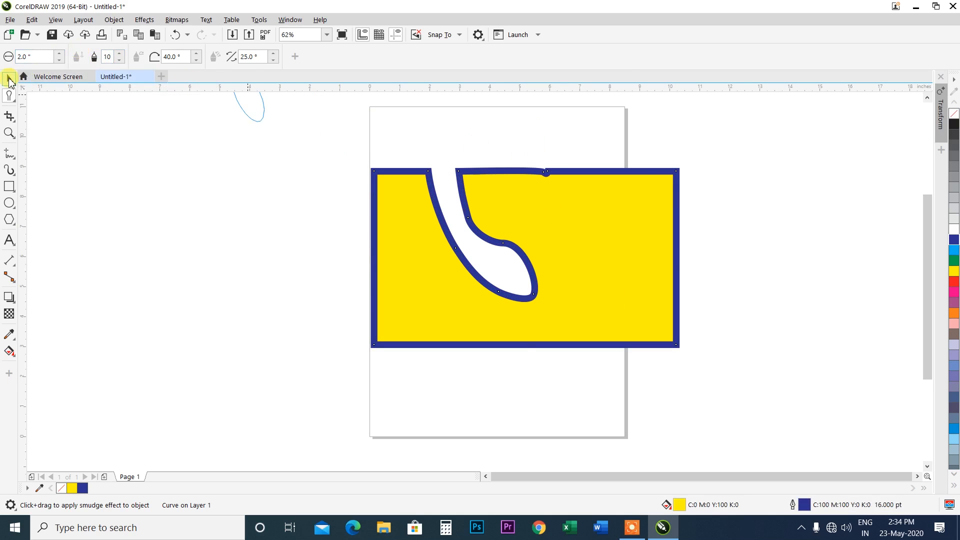
- Reactivate the Smudge tool, try a short pointed notch in the upper edge, and undo the strokes back to the plain rectangle
left_click(9, 79)
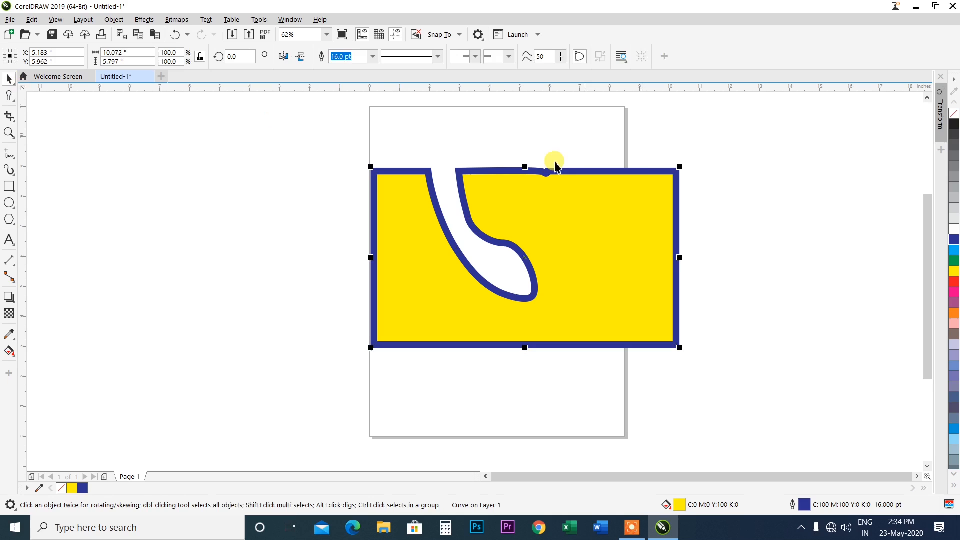
left_click(14, 102)
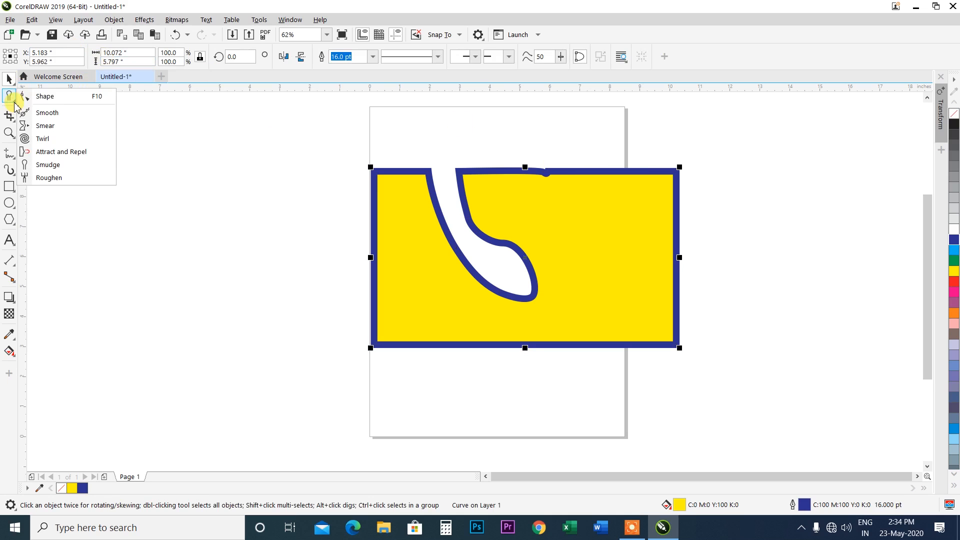
left_click(48, 164)
left_click_drag(545, 158, 609, 283)
left_click_drag(559, 192, 561, 199)
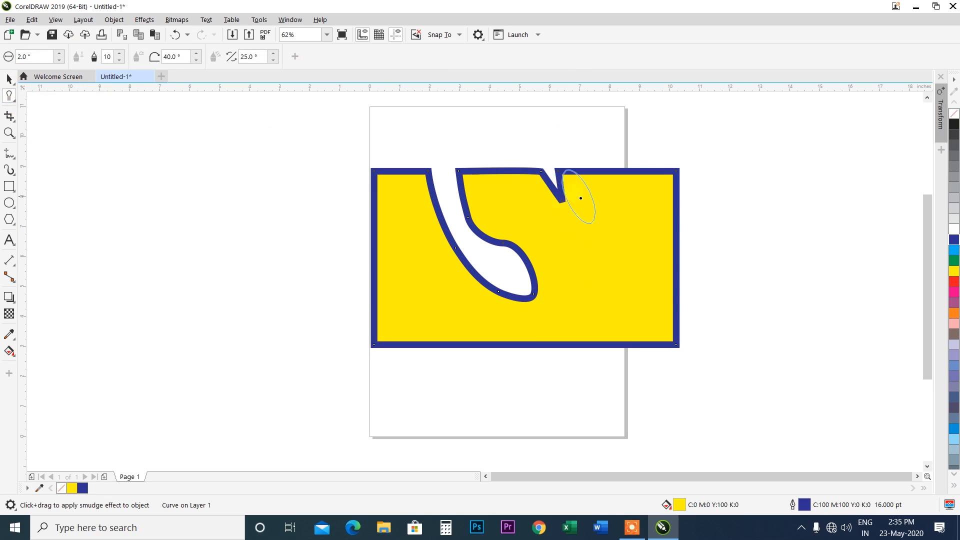
key("ctrl+z")
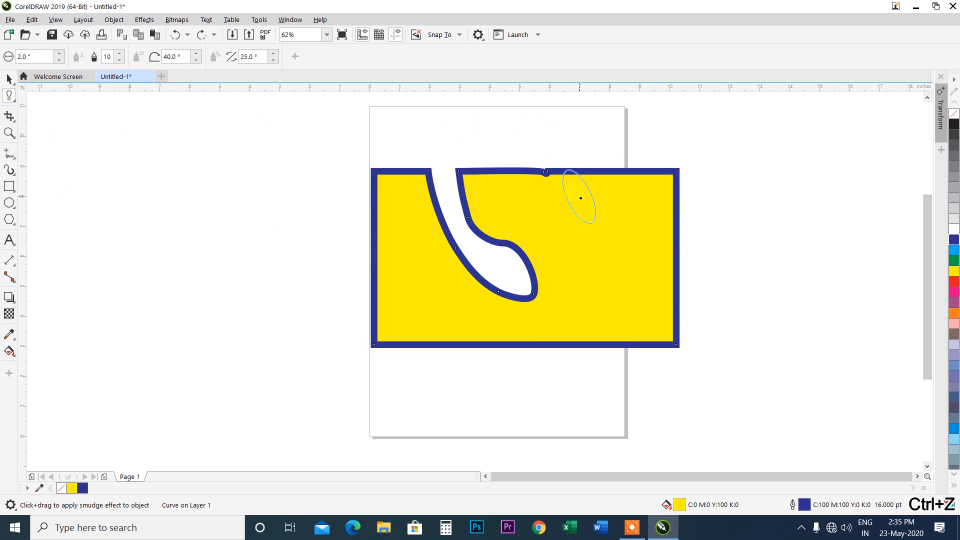
key("ctrl+z")
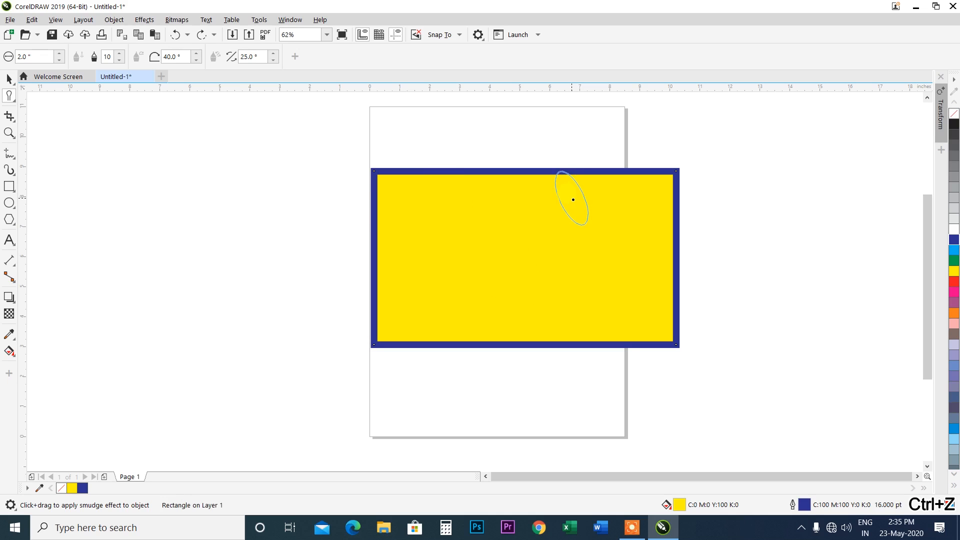
- Activate the Roughen tool with a 2-inch nib size and roughen the start of the rectangle's upper edge near its left corner
left_click(11, 102)
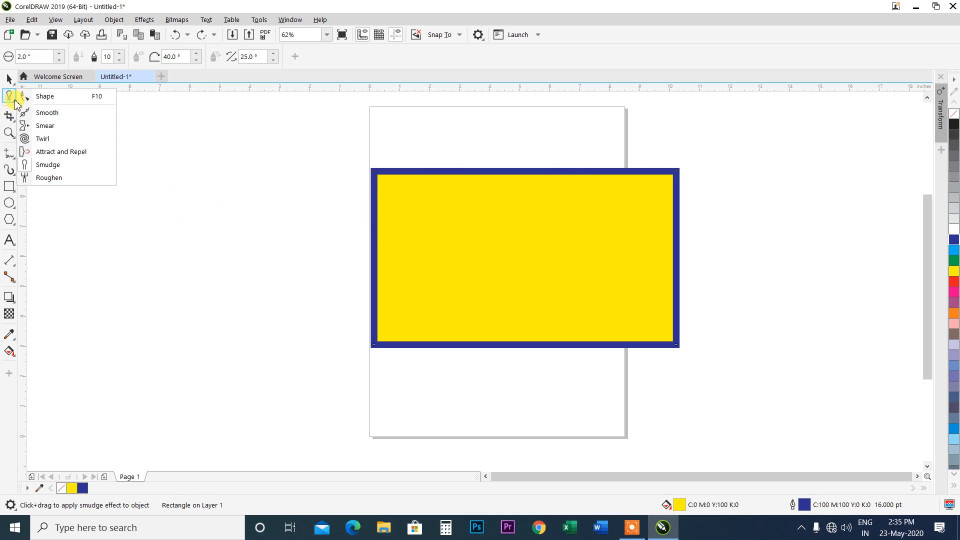
left_click(50, 179)
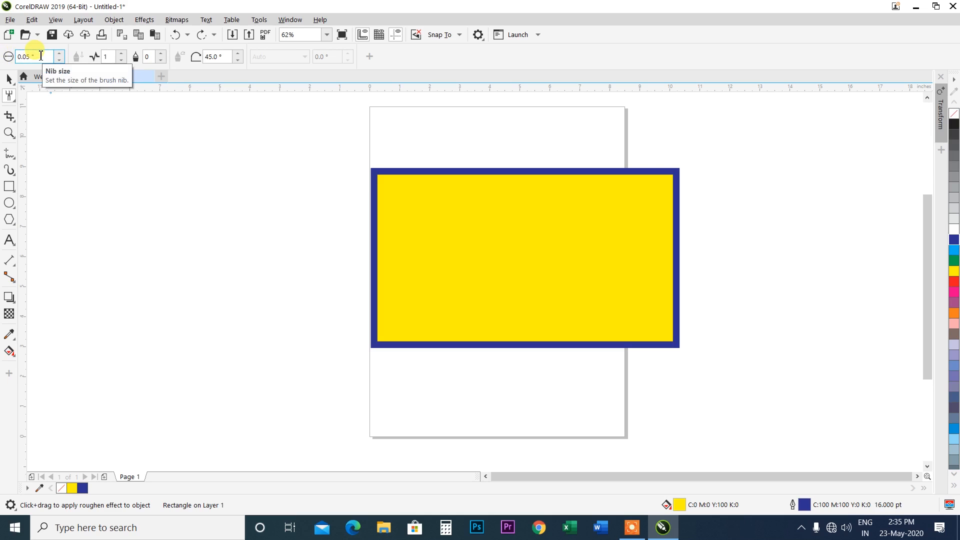
double_click(41, 56)
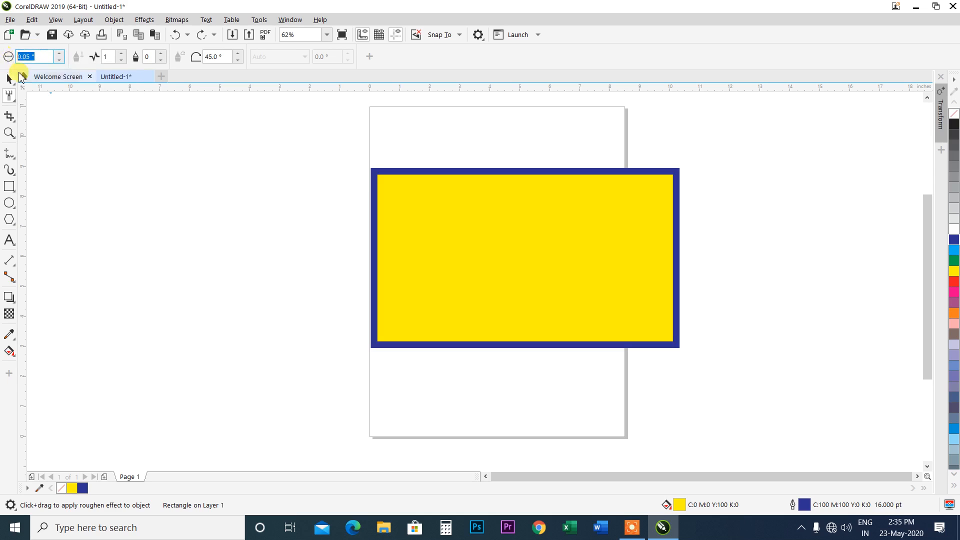
type("1")
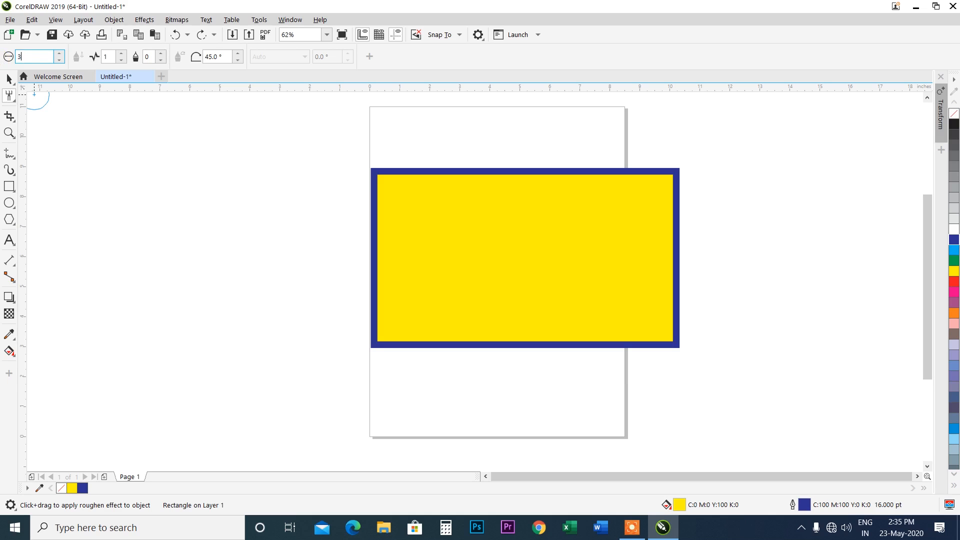
key("Return")
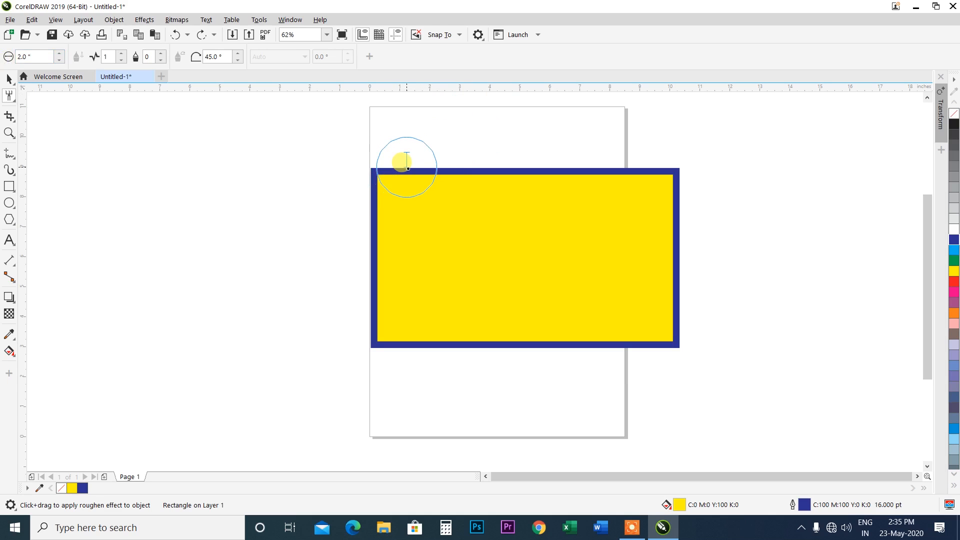
mouse_move(408, 169)
left_mouse_down()
mouse_move(385, 154)
mouse_move(389, 143)
mouse_move(413, 190)
mouse_move(376, 153)
left_mouse_up()
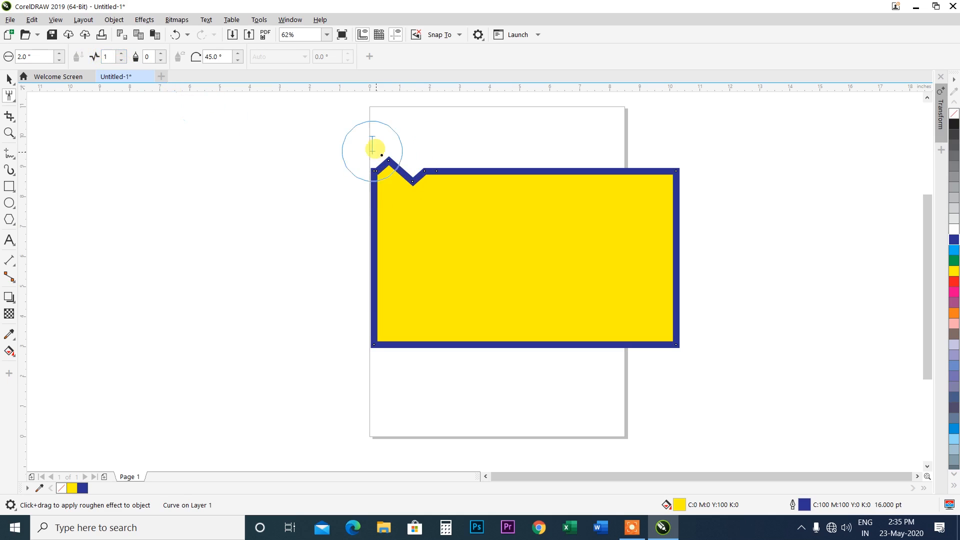
- Set the spike frequency to 2, try roughening the middle of the upper edge, and undo both roughening strokes
left_click(108, 56)
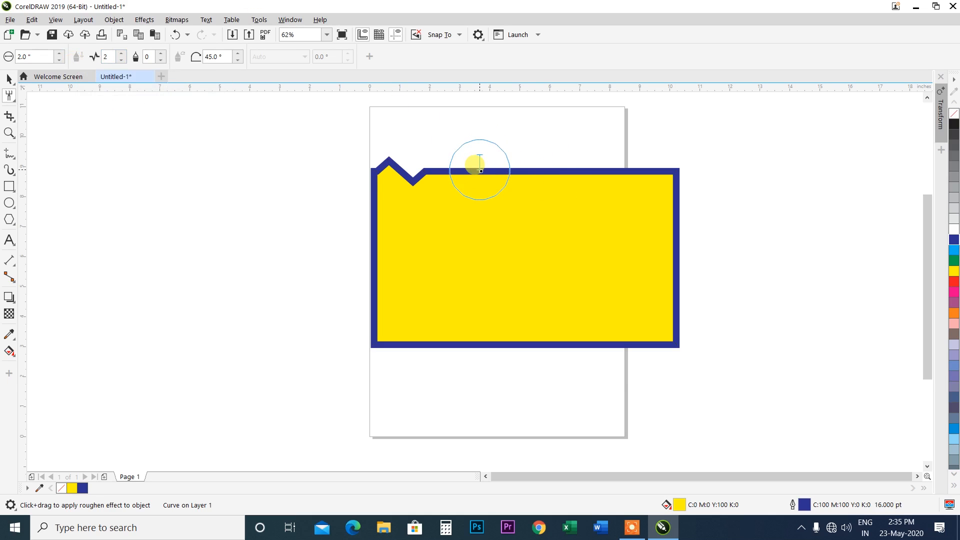
left_click_drag(481, 171, 474, 159)
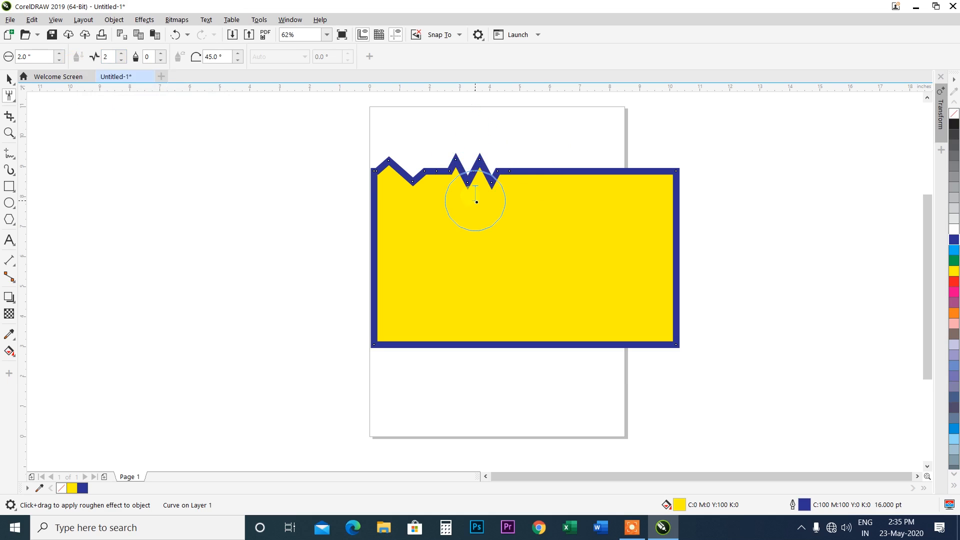
key("ctrl+z")
key("ctrl+z")
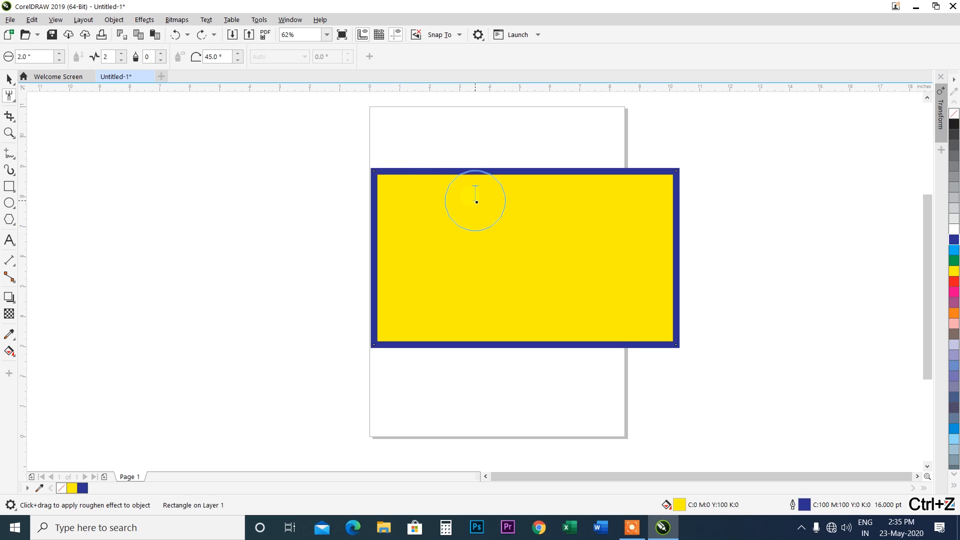
- Try roughening the full upper edge and a short stretch near its left corner, undoing each test
mouse_move(380, 161)
left_mouse_down()
mouse_move(387, 171)
mouse_move(473, 171)
left_mouse_up()
left_click_drag(519, 171, 670, 169)
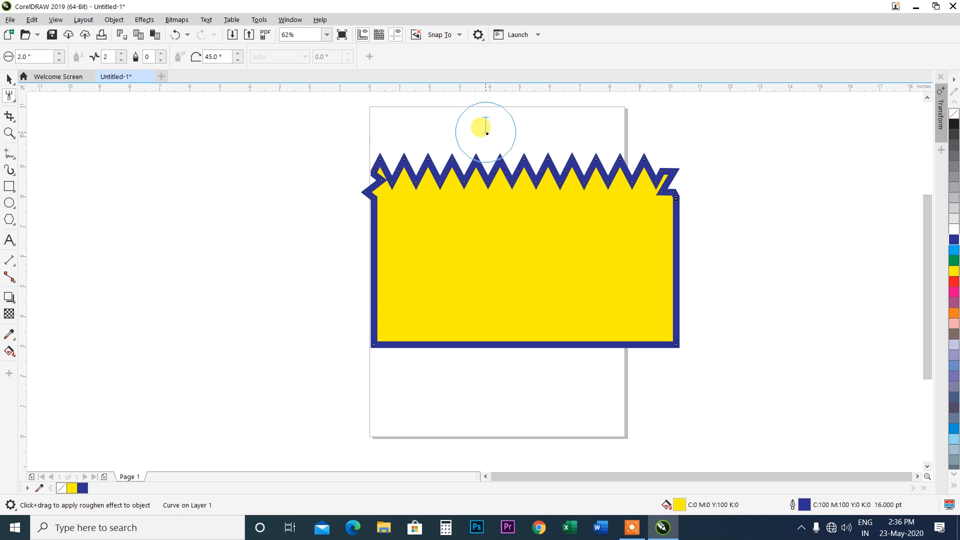
key("ctrl+z")
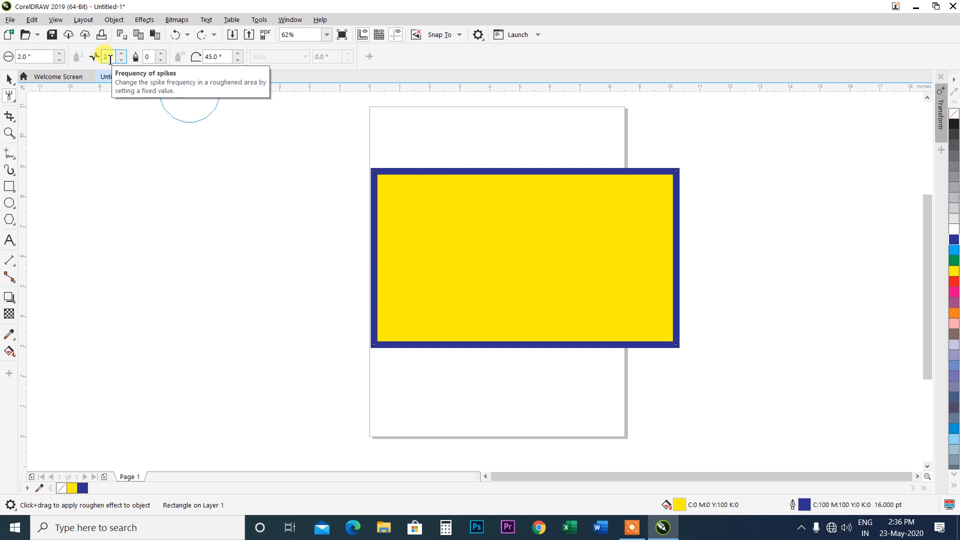
left_click(408, 171)
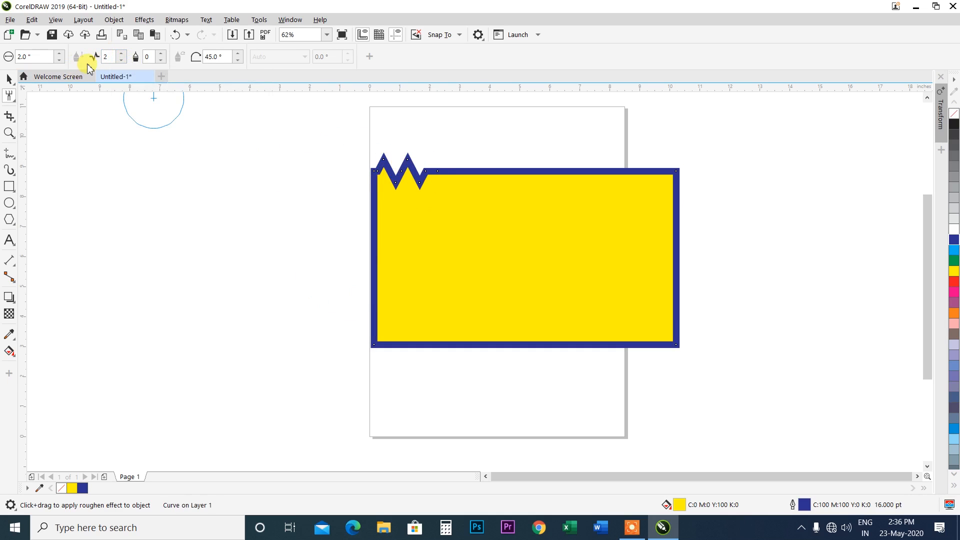
key("ctrl+z")
- Set the spike frequency to 4, try a roughening stroke along the middle of the upper edge, and undo it
double_click(108, 56)
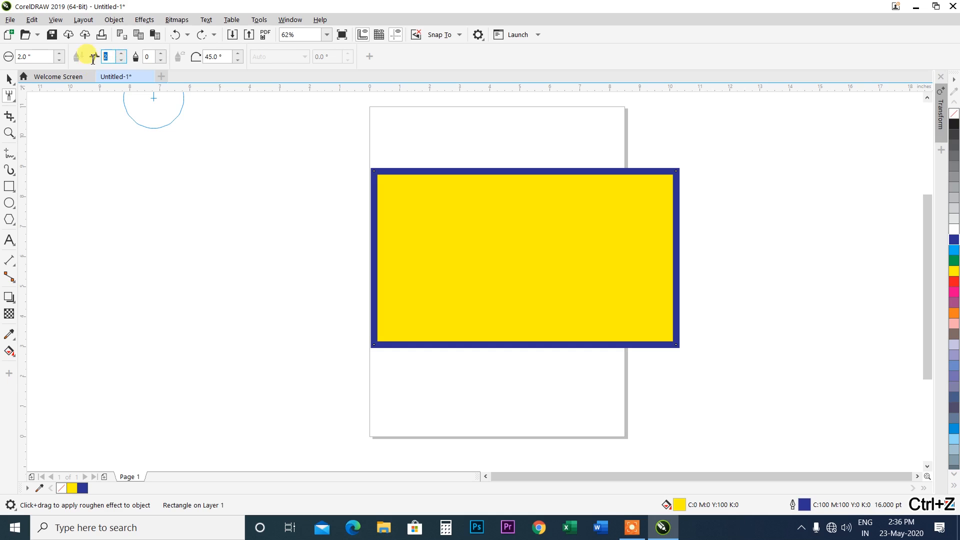
type("4")
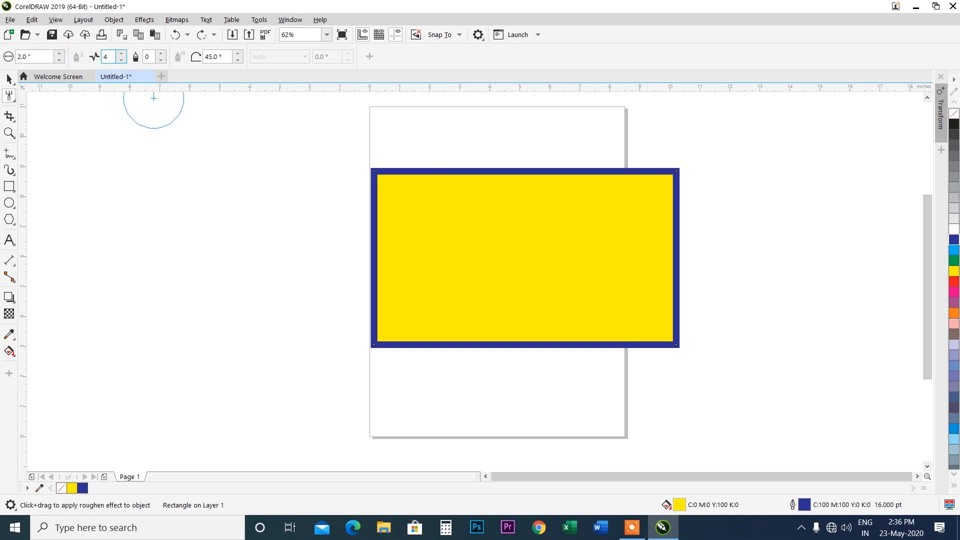
mouse_move(443, 173)
left_mouse_down()
mouse_move(416, 171)
mouse_move(533, 175)
left_mouse_up()
key("ctrl+z")
key("ctrl+z")
key("ctrl+z")
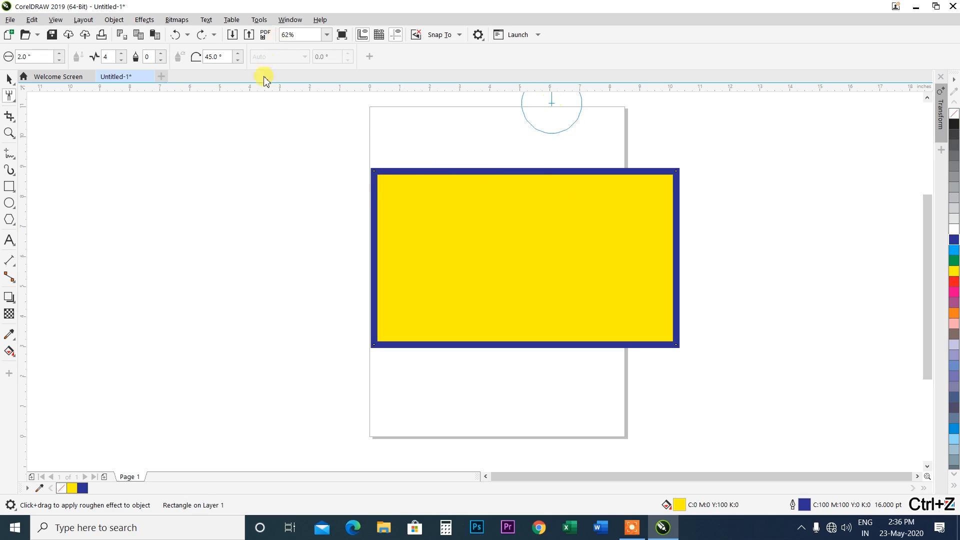
- Try roughening the full upper edge at the current frequency, then restore the plain rectangle with its thick blue outline
left_click_drag(388, 167, 729, 171)
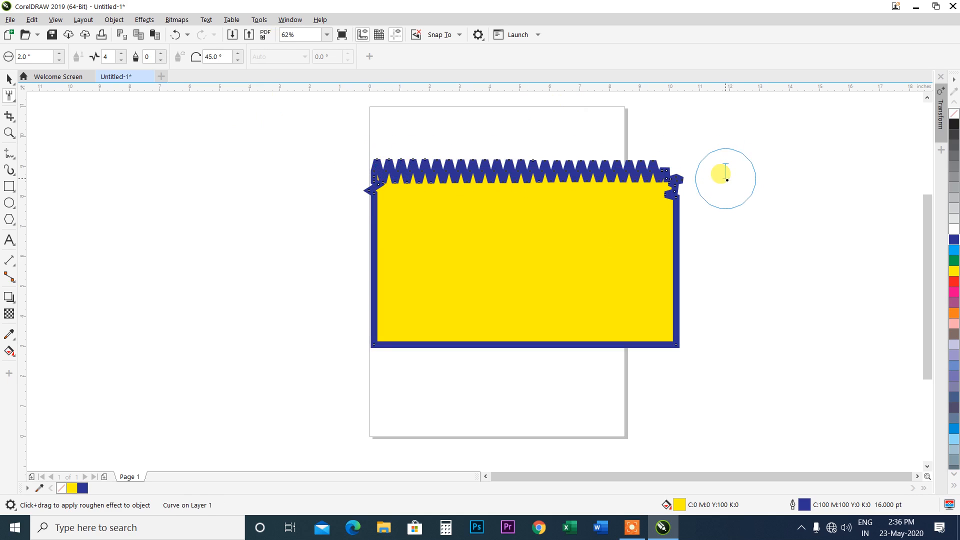
key("ctrl+z")
key("ctrl+z")
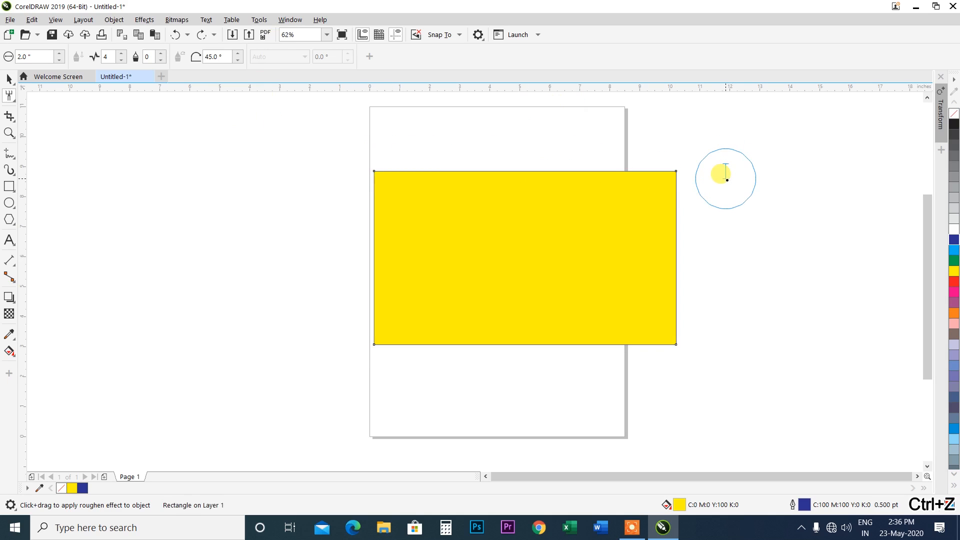
left_click(202, 35)
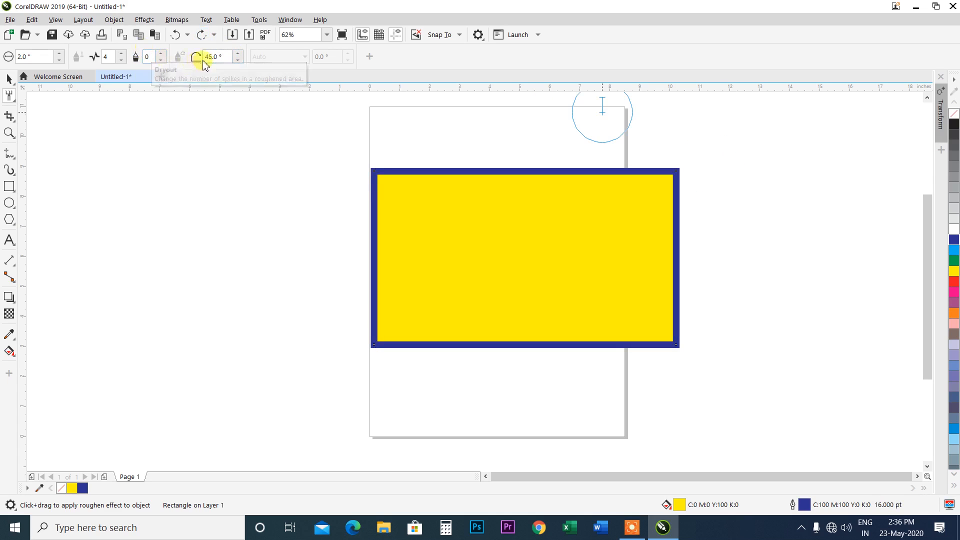
- Set the Roughen tool's pen tilt to 80°, enter 40 for the dryout, and roughen the full upper edge
left_click(229, 56)
left_click_drag(229, 56, 193, 62)
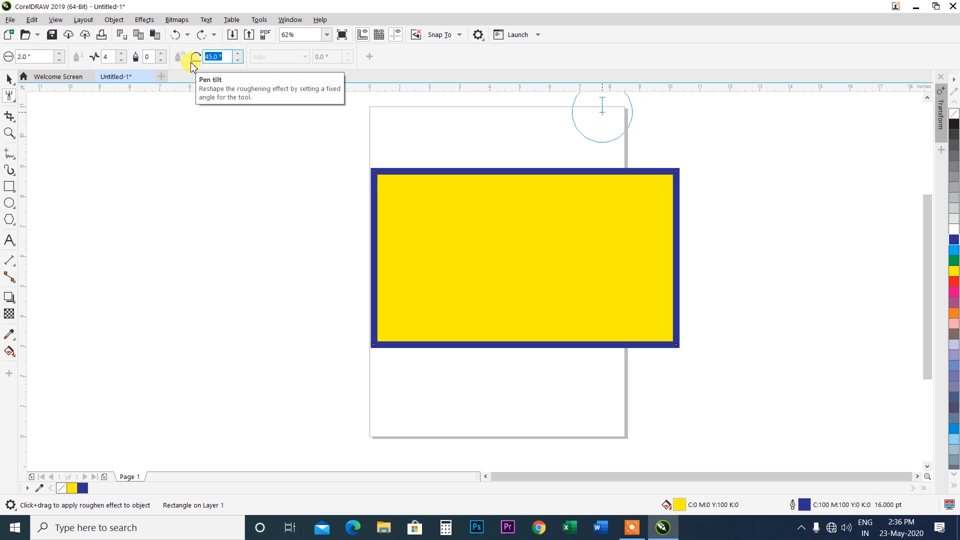
type("80")
left_click(154, 56)
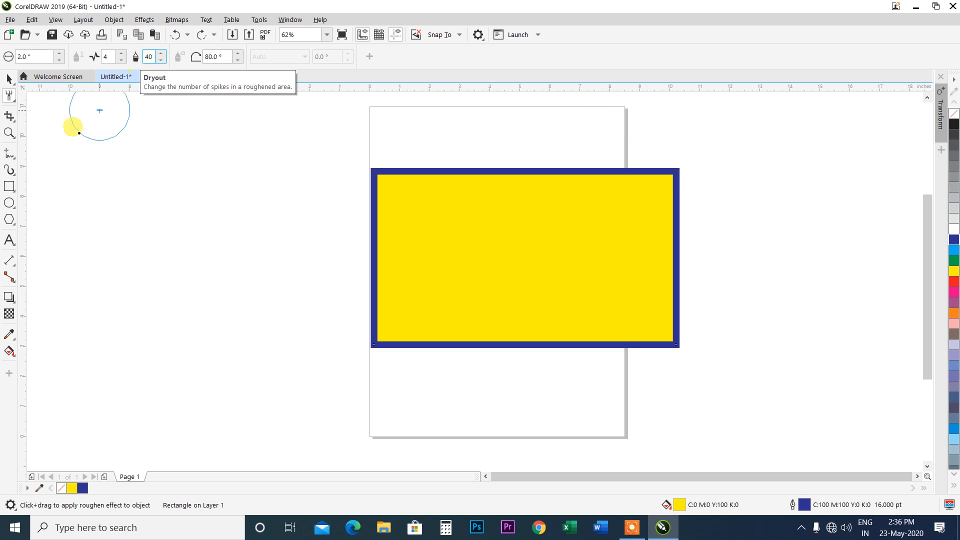
type("40")
left_click_drag(390, 170, 694, 176)
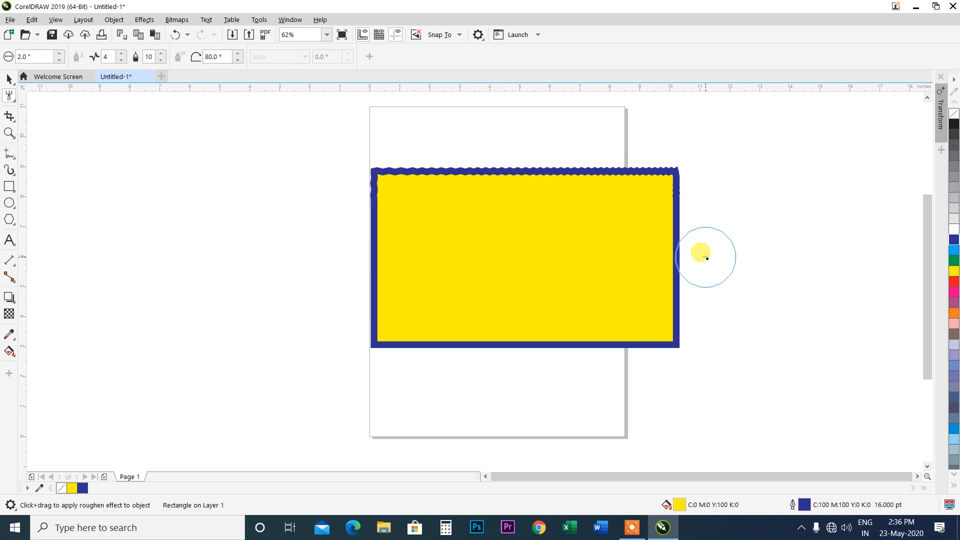
- Try to set the dryout to 40 again, and undo the roughening on the upper edge
double_click(155, 59)
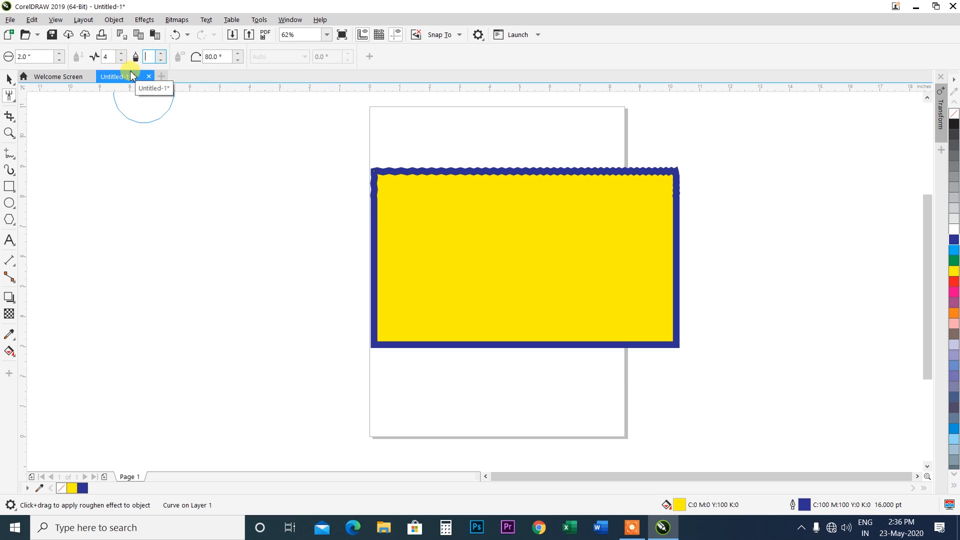
type("40")
key("Escape")
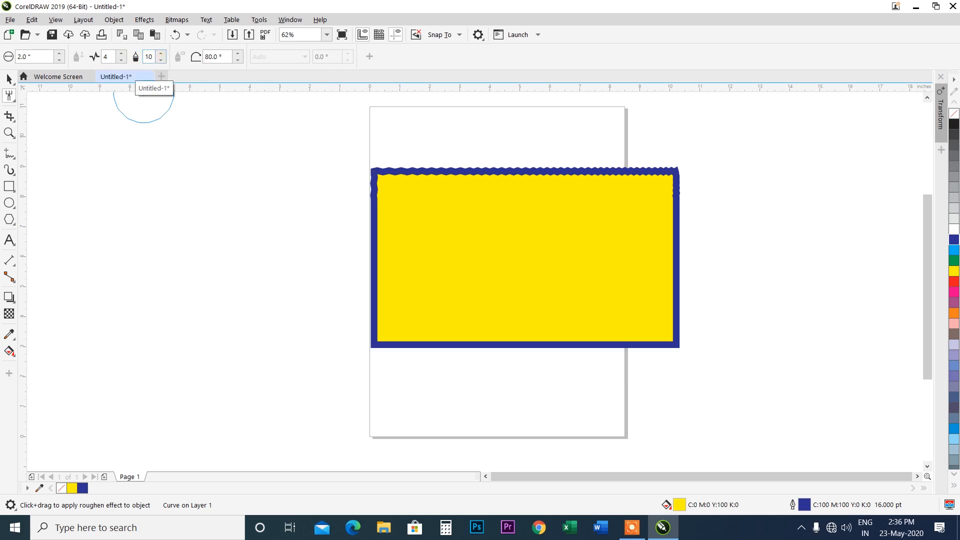
key("ctrl+z")
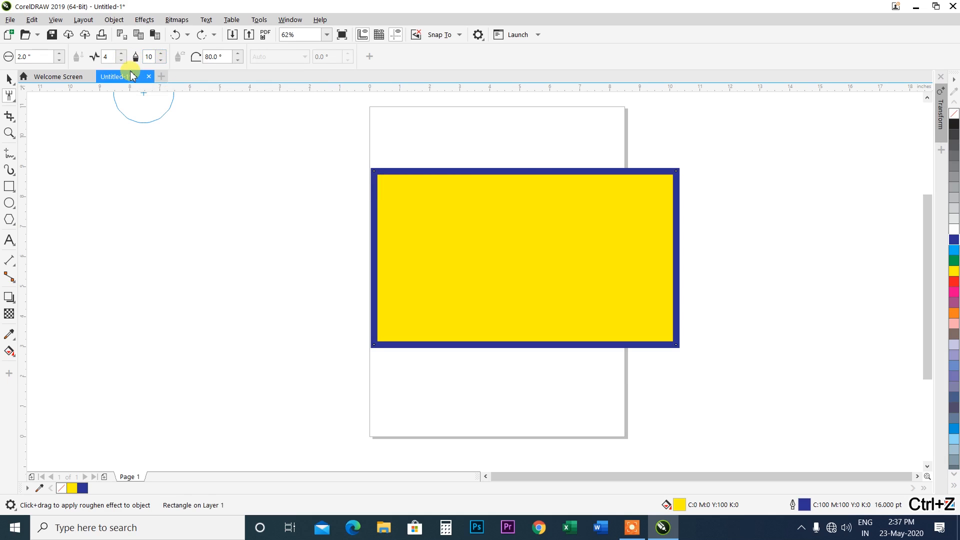
- Re-enter the dryout value, try roughening the left part of the upper edge, and undo the stroke
left_click_drag(156, 57, 138, 61)
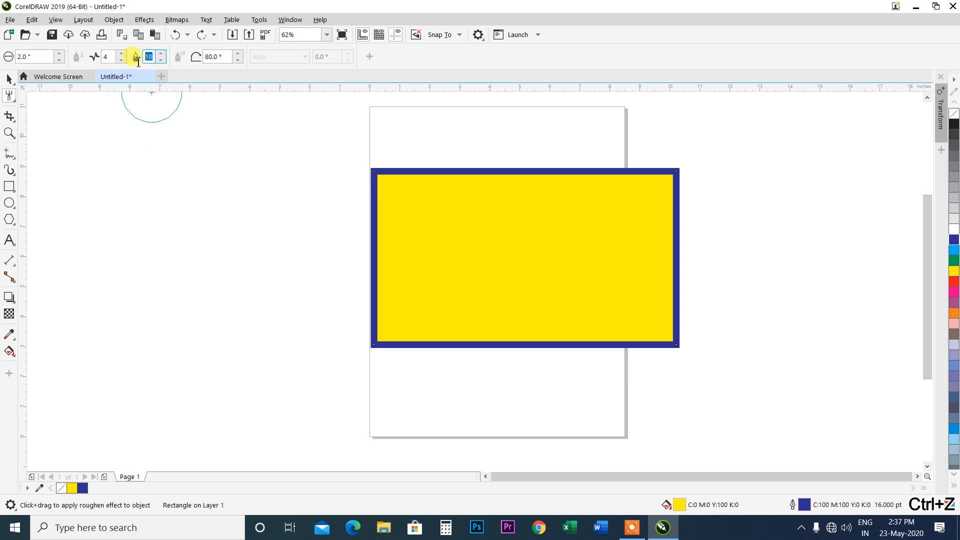
type("8")
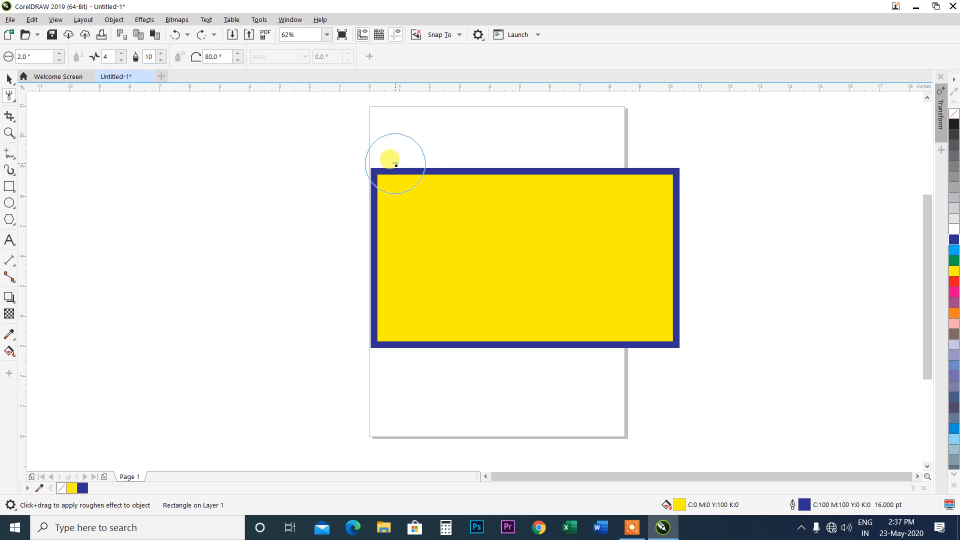
mouse_move(390, 167)
left_mouse_down()
mouse_move(527, 157)
mouse_move(575, 169)
left_mouse_up()
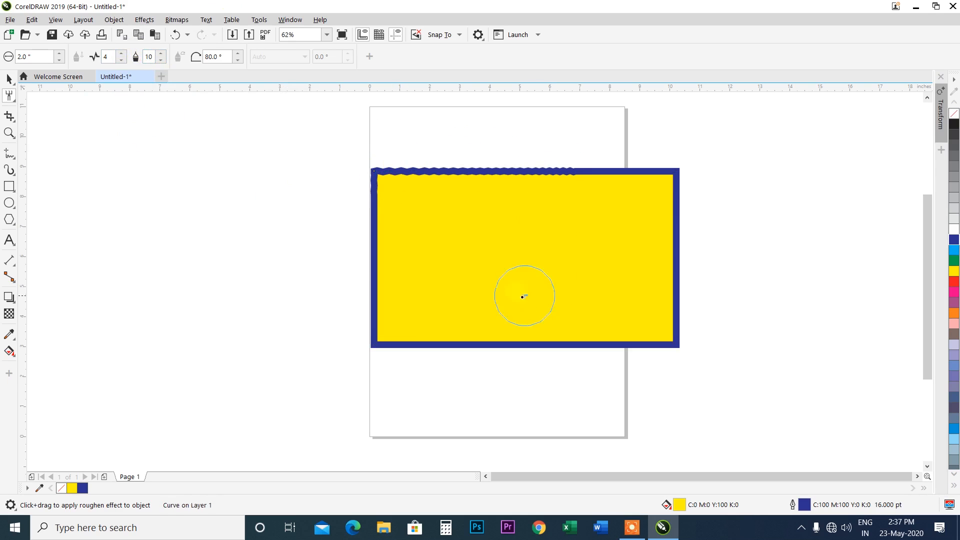
key("ctrl+z")
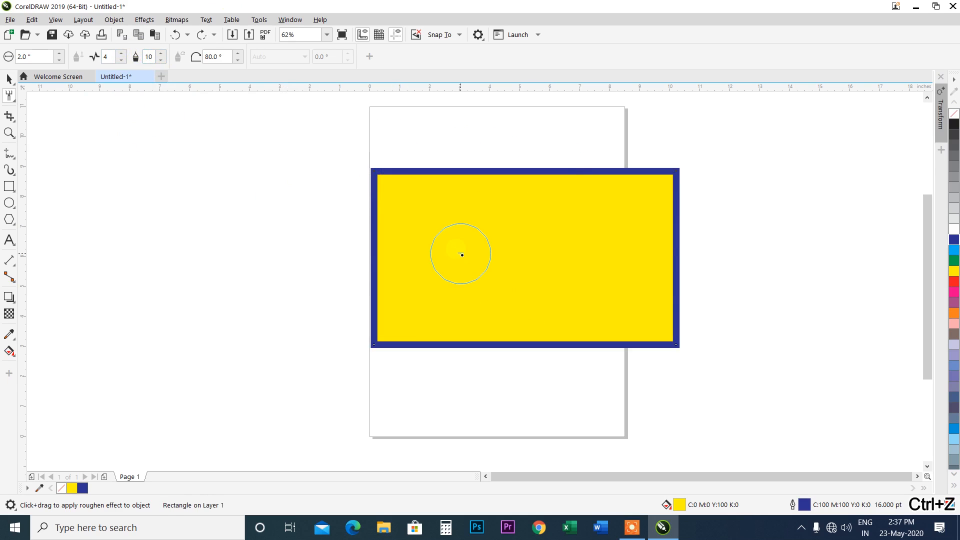
- Set the pen tilt to 10°, try roughening the left half of the upper edge, and undo the stroke
double_click(230, 55)
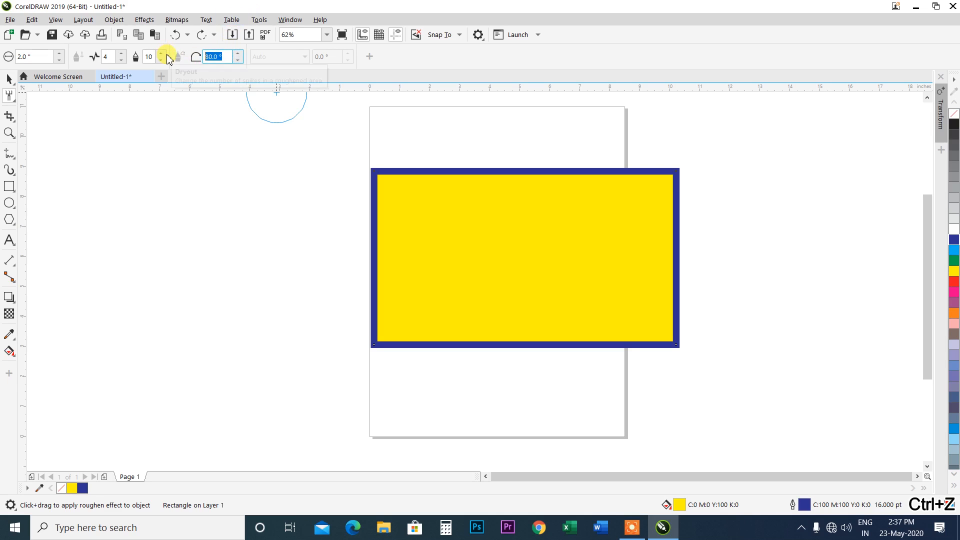
type("10")
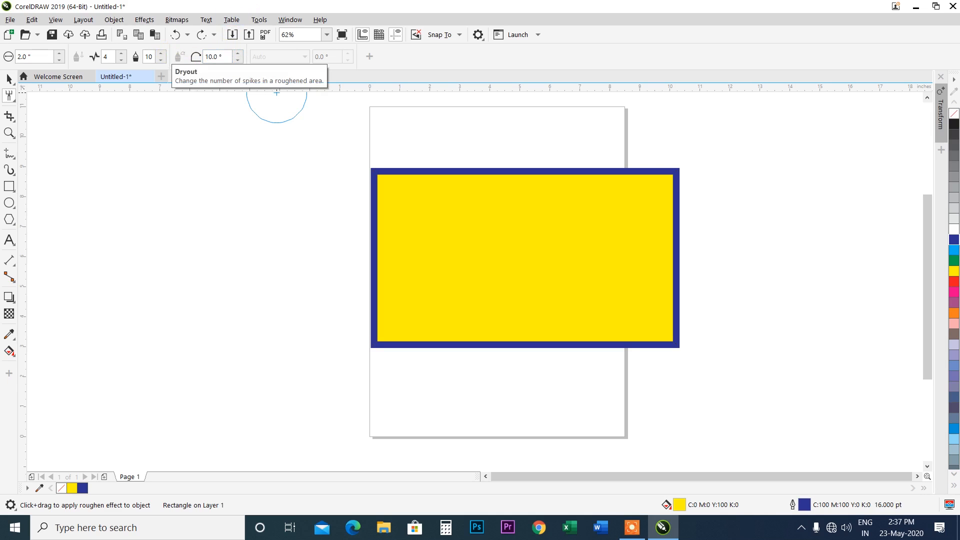
mouse_move(439, 125)
left_mouse_down()
mouse_move(384, 177)
mouse_move(495, 153)
left_mouse_up()
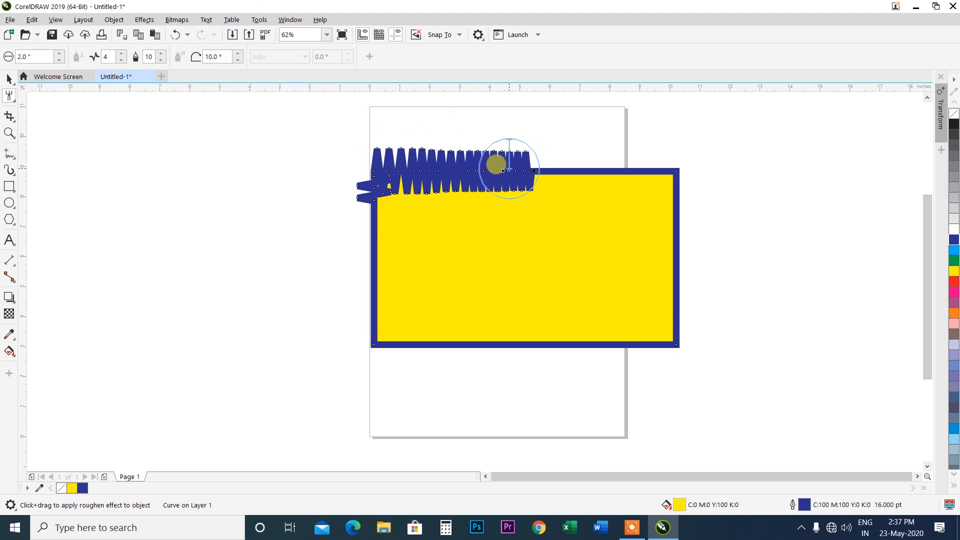
left_click_drag(224, 59, 207, 59)
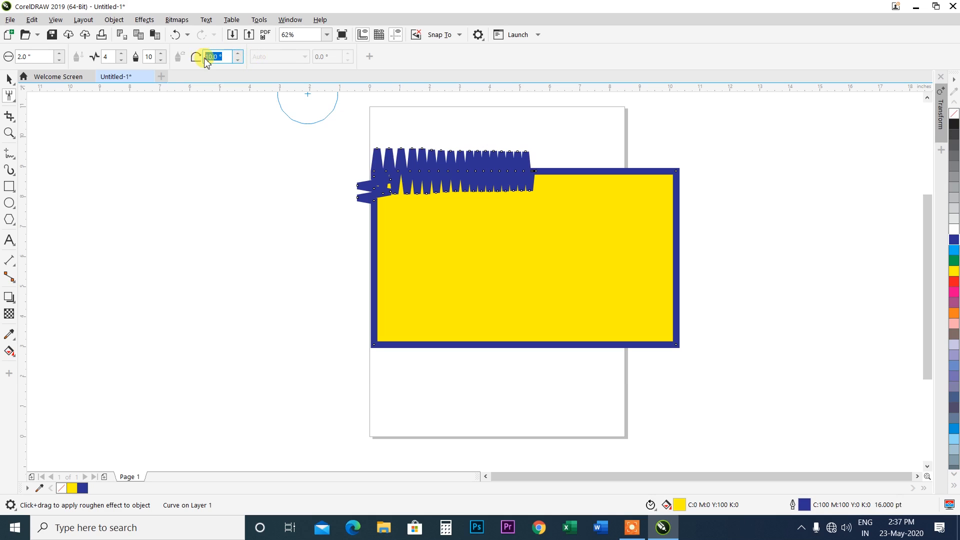
key("BackSpace")
key("ctrl+z")
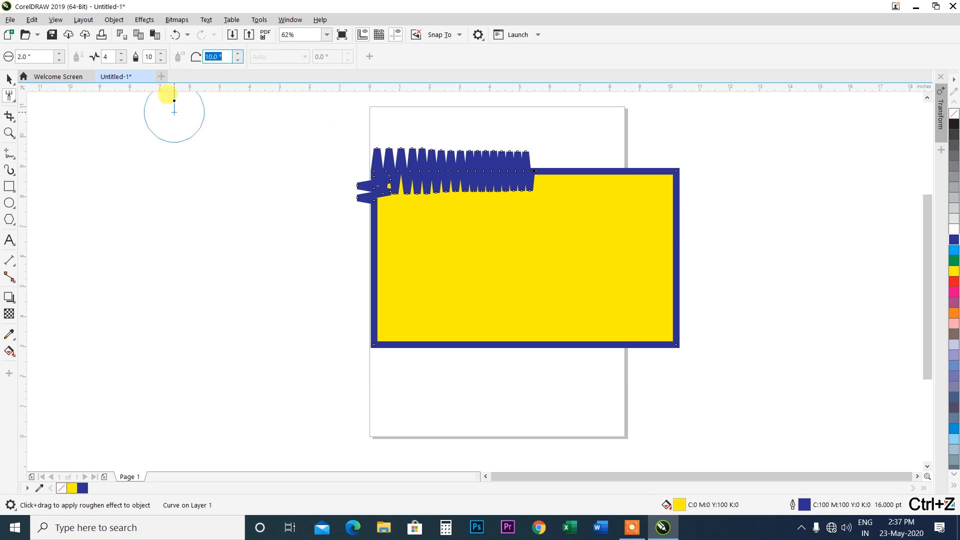
left_click(175, 35)
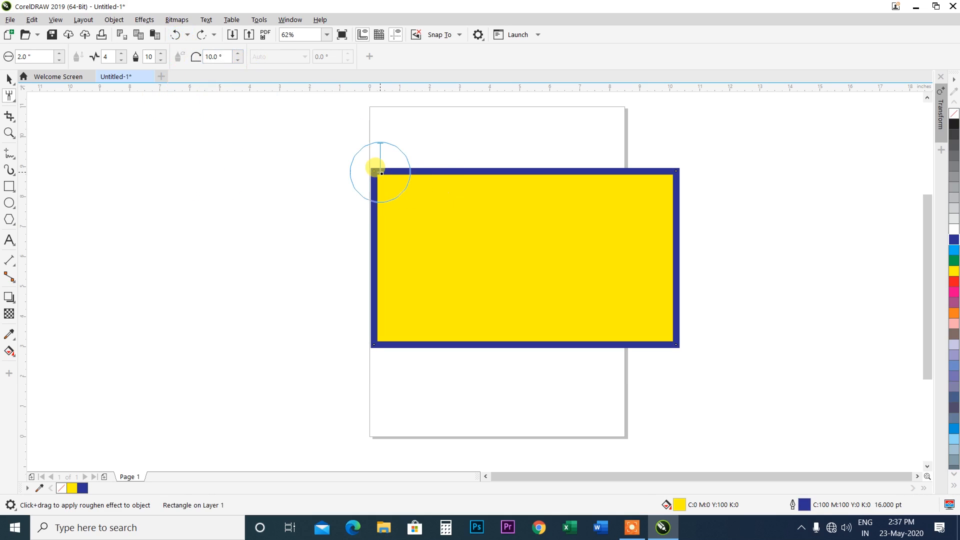
- Set the Roughen tool's pen tilt to 4°, try roughening the left half of the rectangle's upper edge, and undo the stroke
left_click(217, 57)
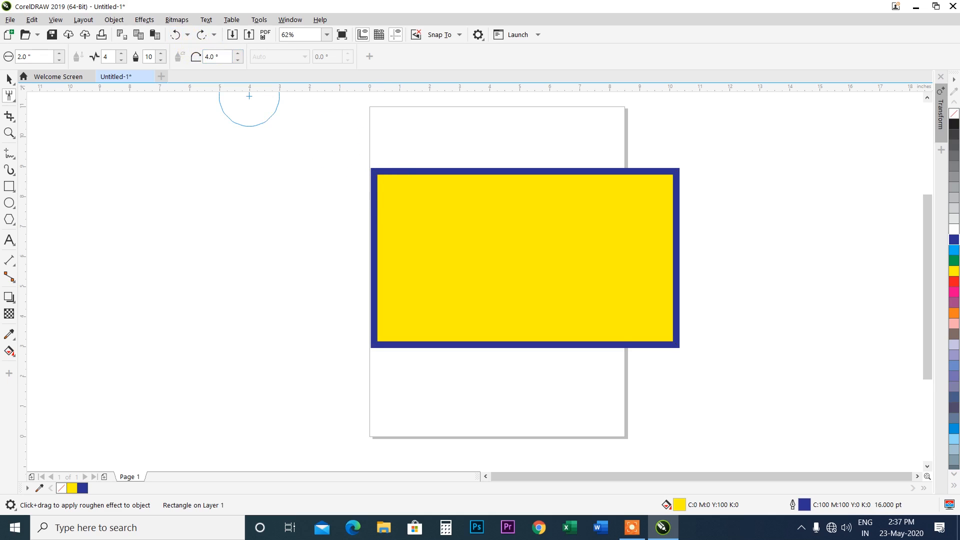
left_click_drag(395, 165, 491, 178)
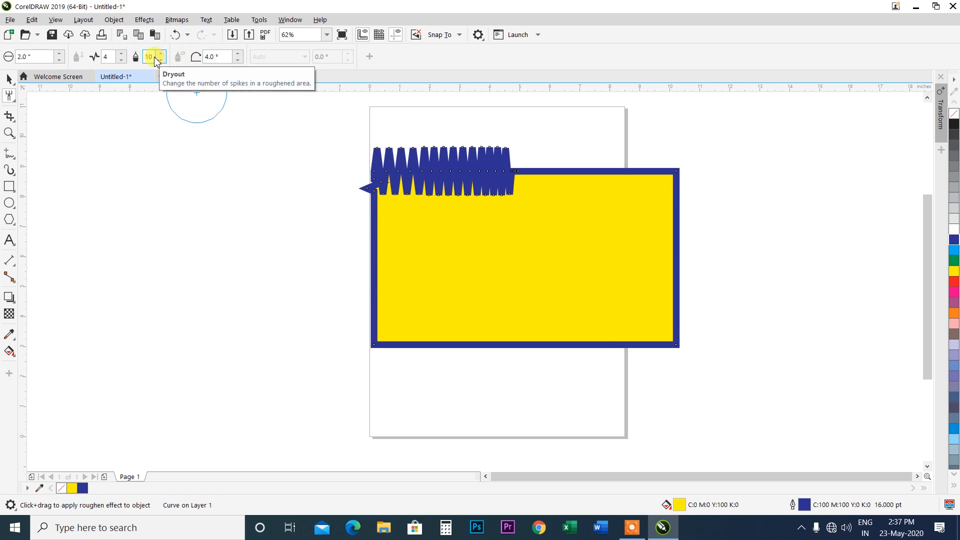
key("ctrl+z")
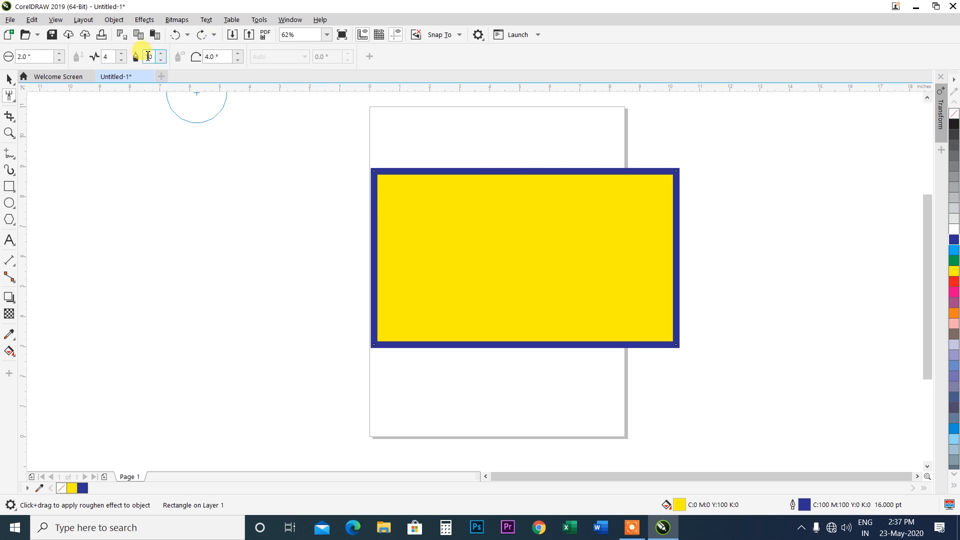
- Set the dryout to 4, try roughening the left half of the upper edge, and undo both the stroke and the rectangle's thick outline
double_click(150, 57)
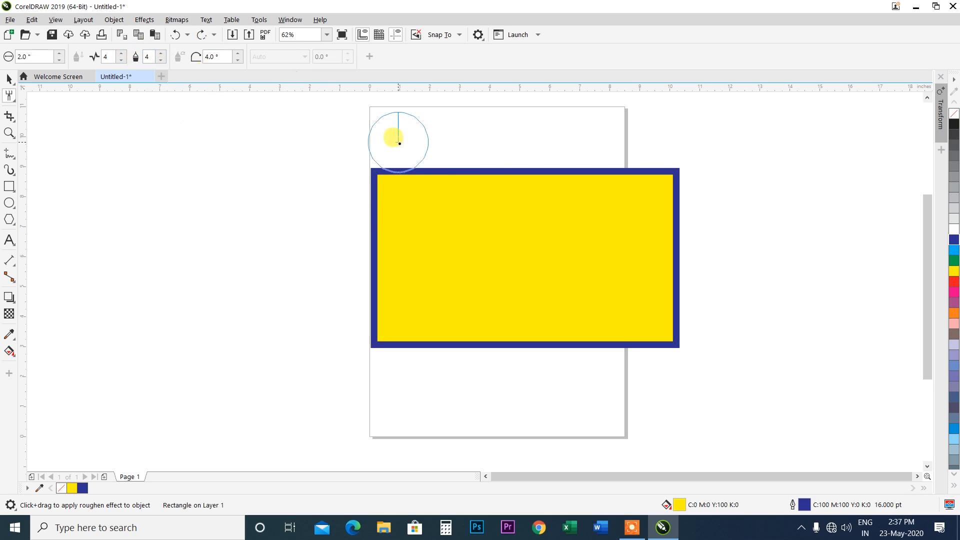
mouse_move(393, 134)
left_mouse_down()
mouse_move(393, 178)
mouse_move(386, 165)
mouse_move(510, 170)
left_mouse_up()
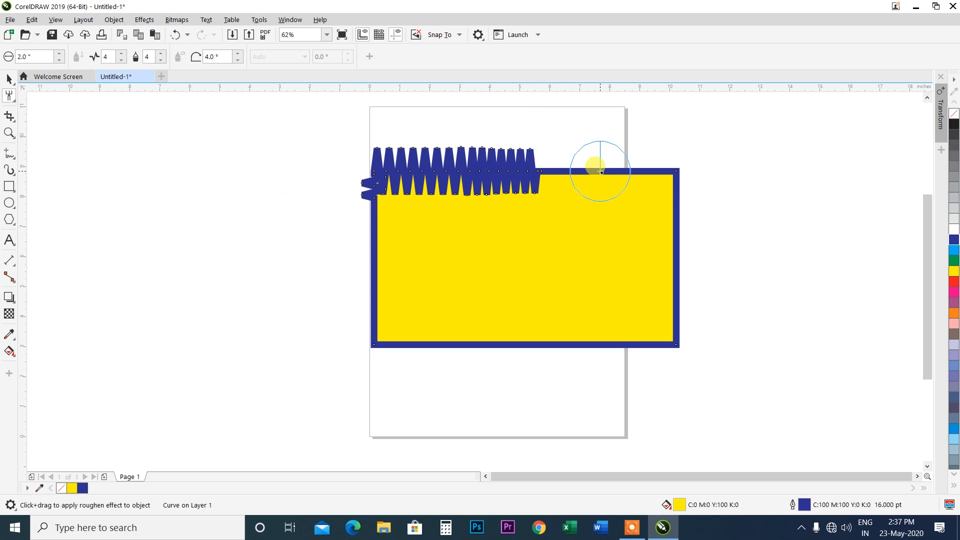
key("ctrl+z")
key("ctrl+z")
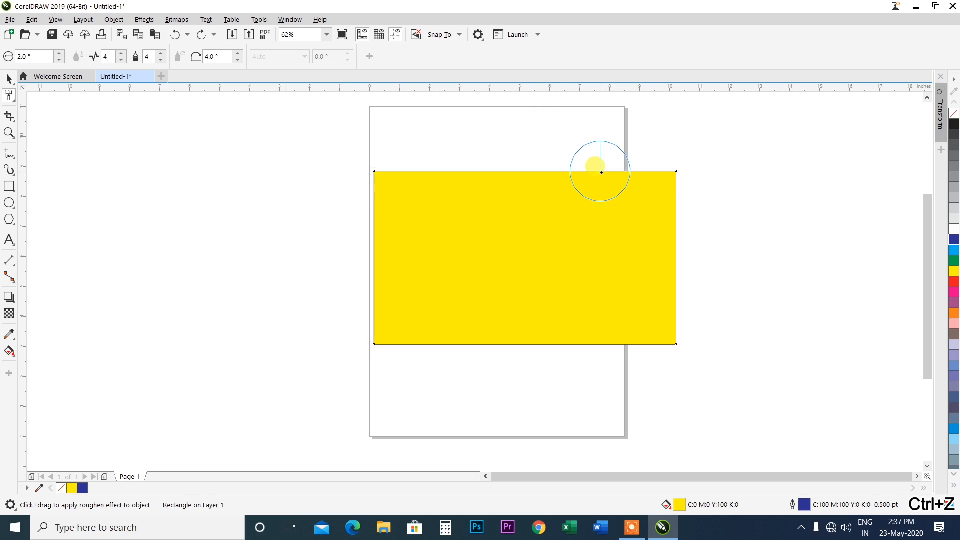
left_click(12, 98)
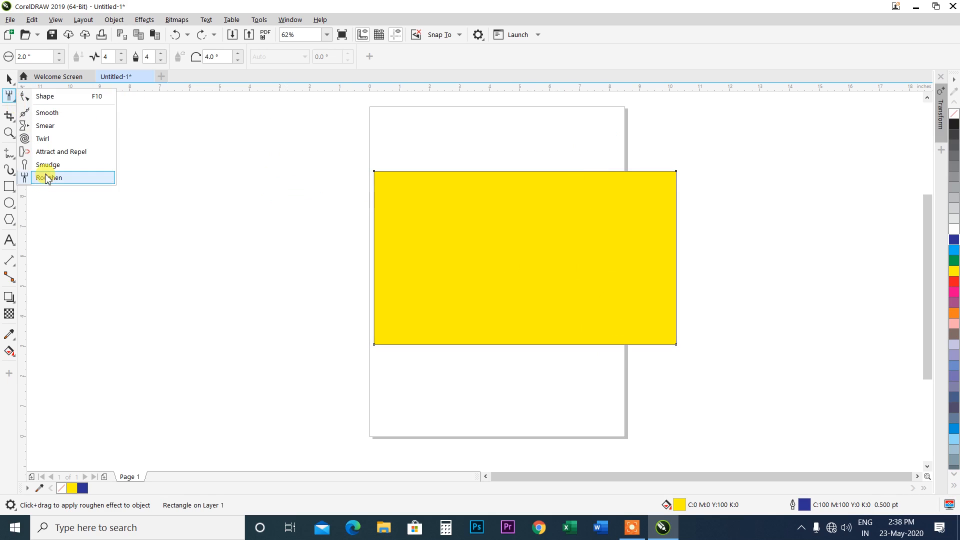